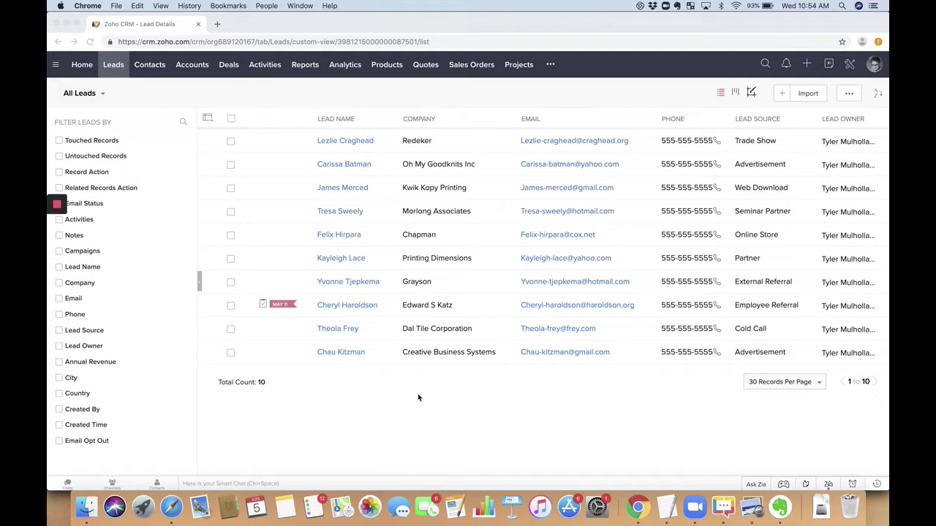
- Start a new call activity for the Redeker lead with the subject No Answer and the call purpose Prospecting
click(349, 142)
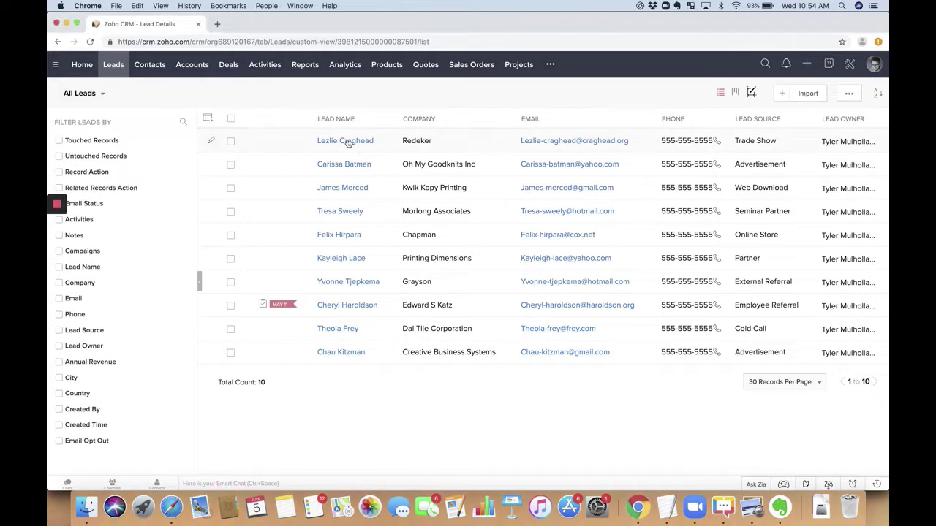
click(349, 143)
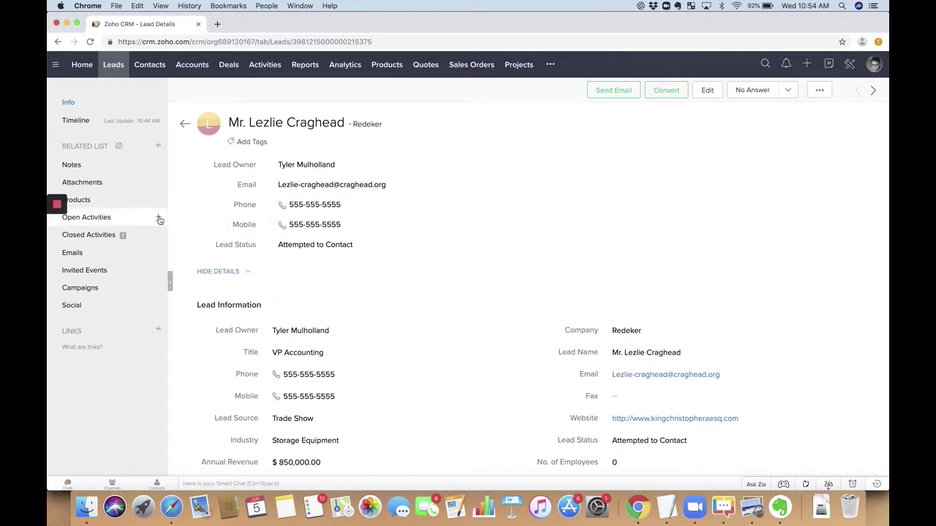
click(158, 218)
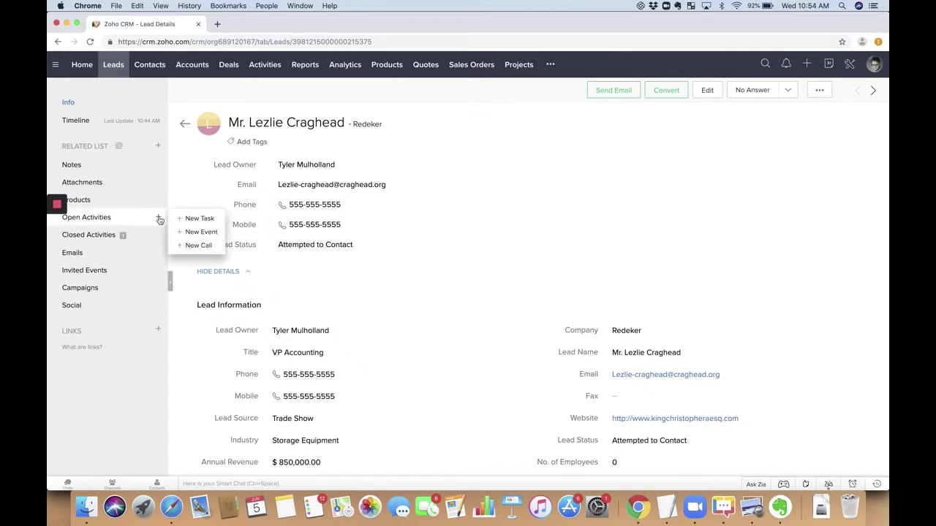
click(207, 245)
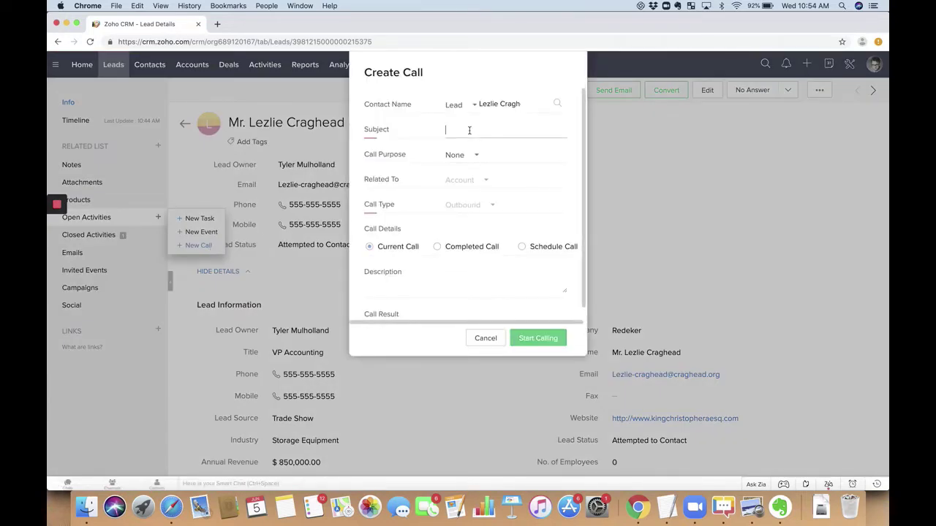
text(No Answer)
click(469, 156)
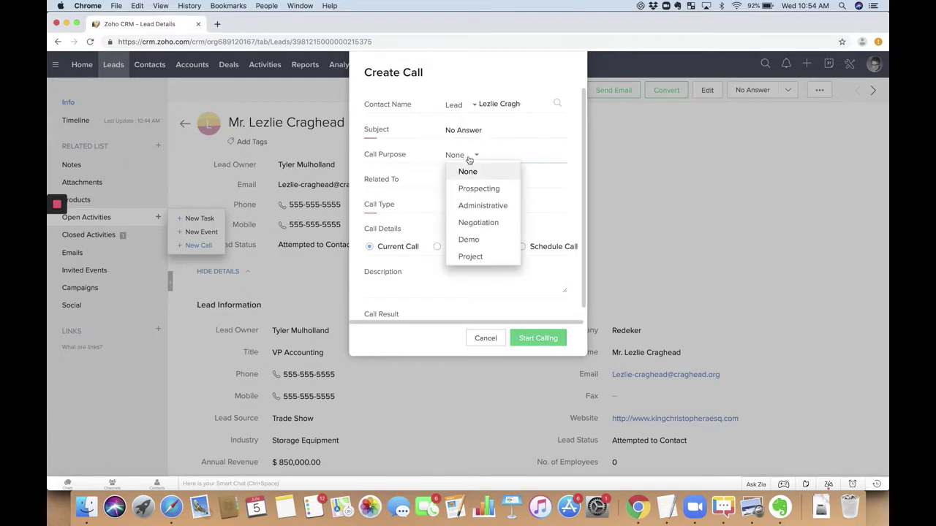
click(494, 190)
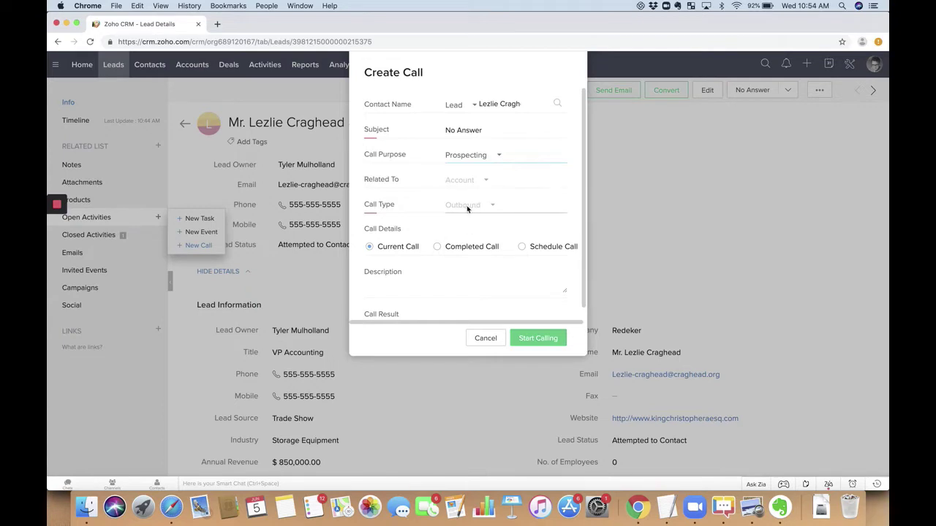
- Mark the call as a Completed Call with a duration of 0 minutes and save it
scroll(482, 218, down, 1)
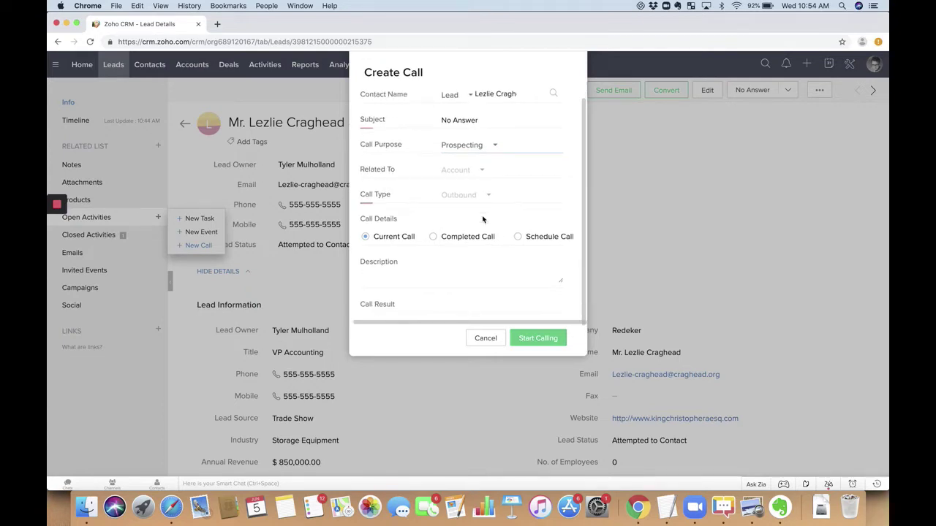
click(433, 238)
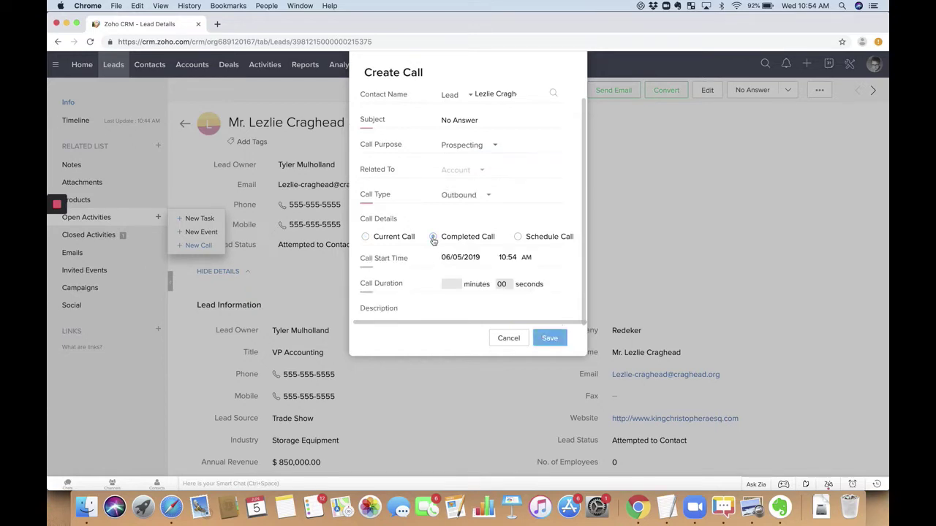
click(451, 284)
text(0)
scroll(485, 278, down, 2)
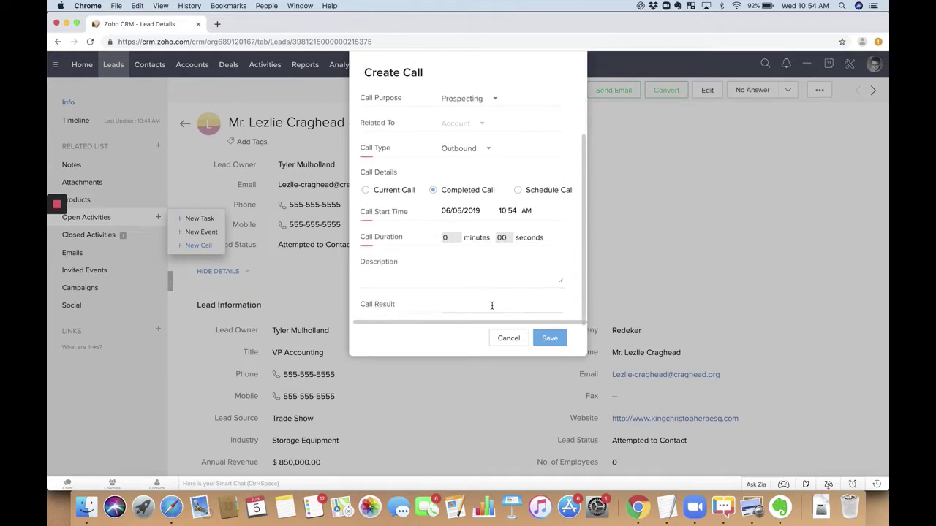
click(550, 339)
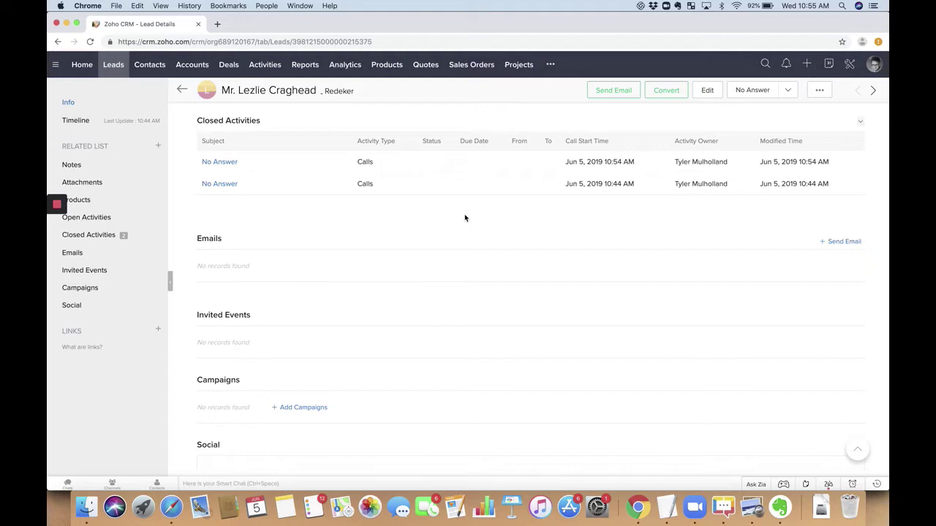
- Record a call attempt on the Redeker lead with the custom No Answer action and dismiss its message
scroll(465, 218, up, 15)
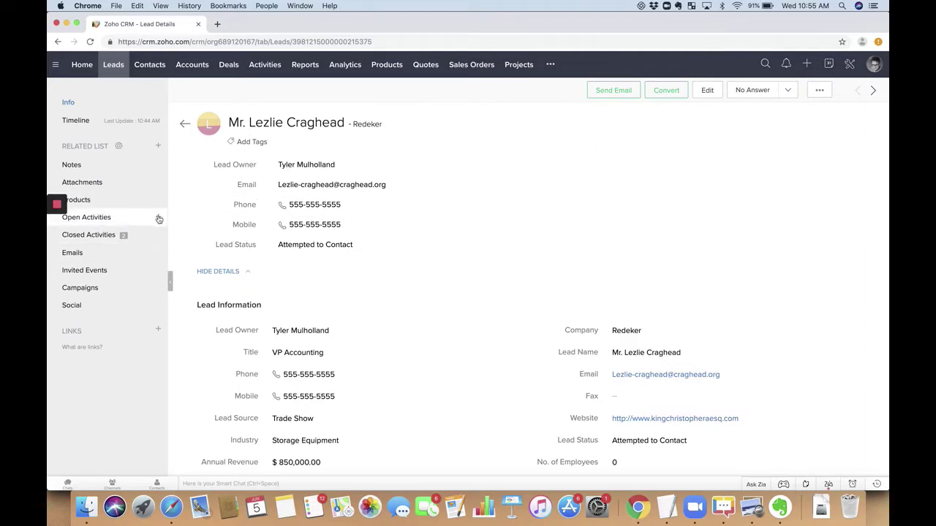
click(737, 91)
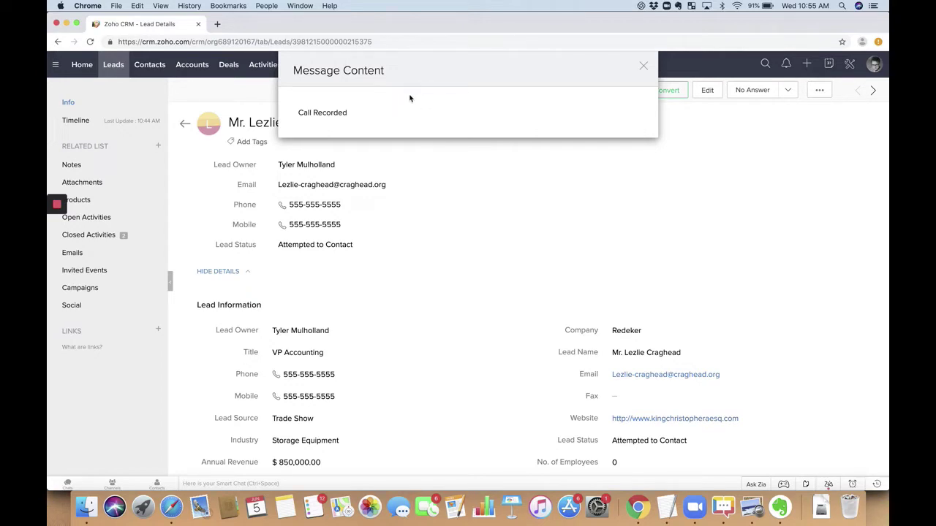
click(644, 66)
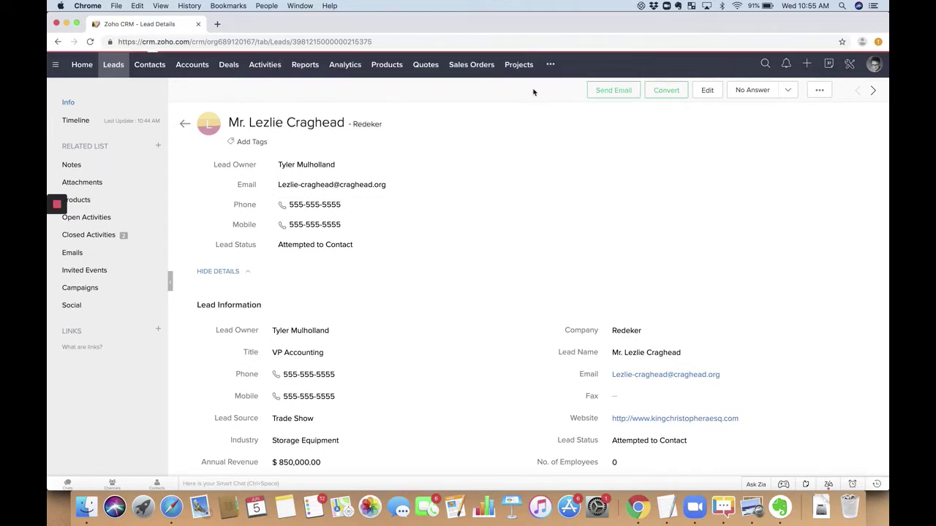
- Review the details of the "Call Attempted - No Answer" call in the lead's closed activities, and return to the lead
click(98, 236)
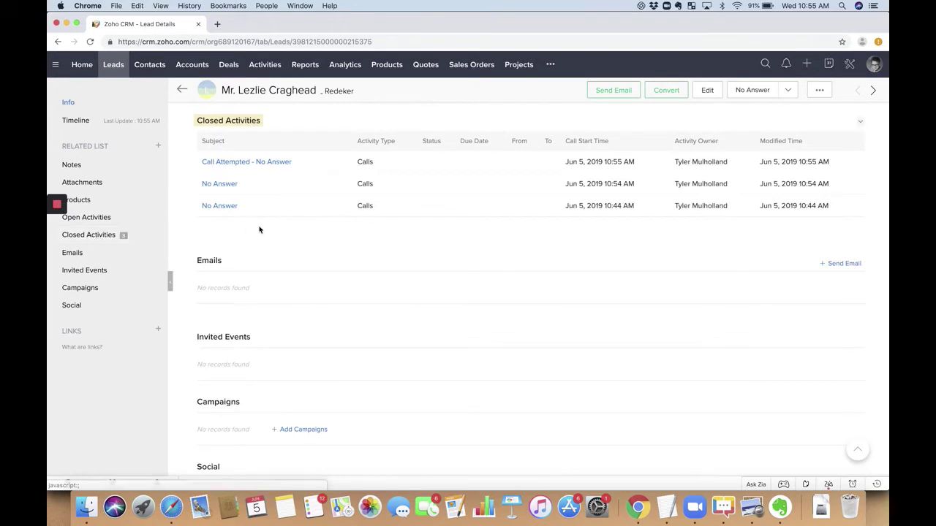
click(249, 163)
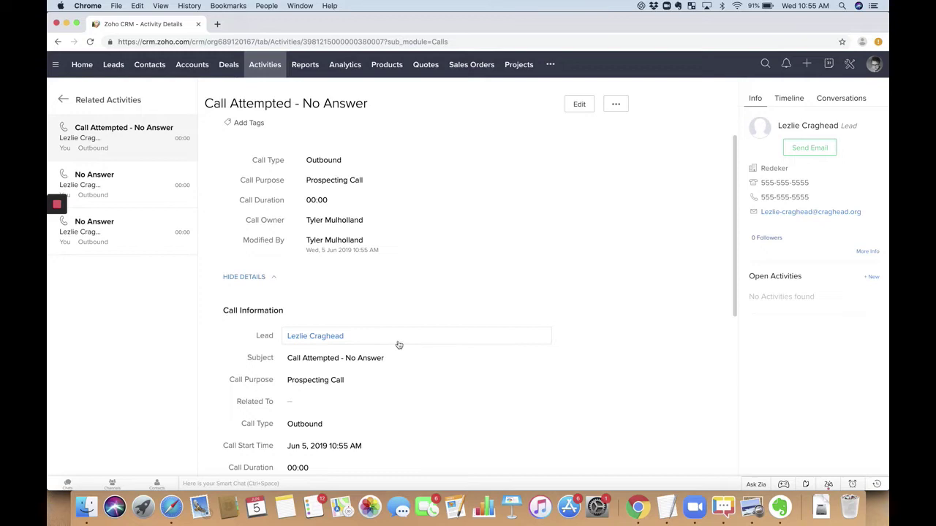
scroll(399, 345, down, 2)
scroll(399, 345, down, 1)
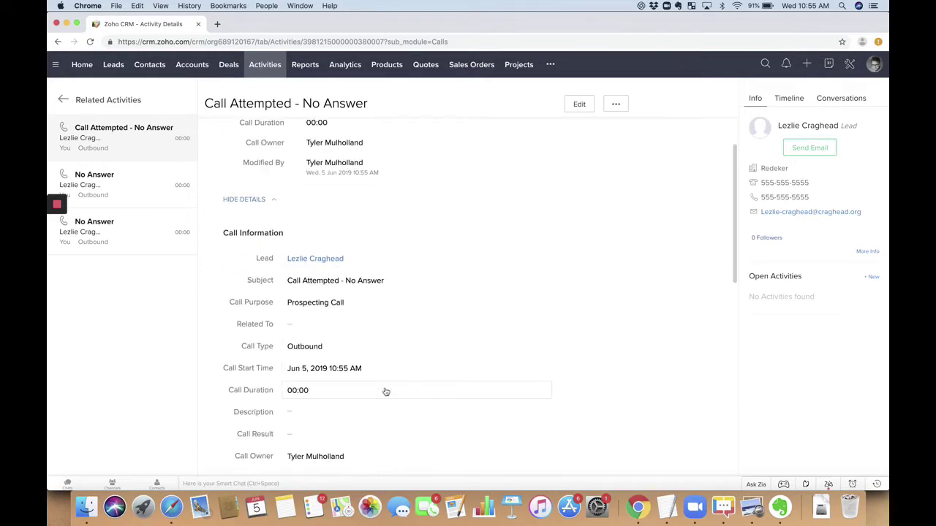
scroll(386, 392, down, 7)
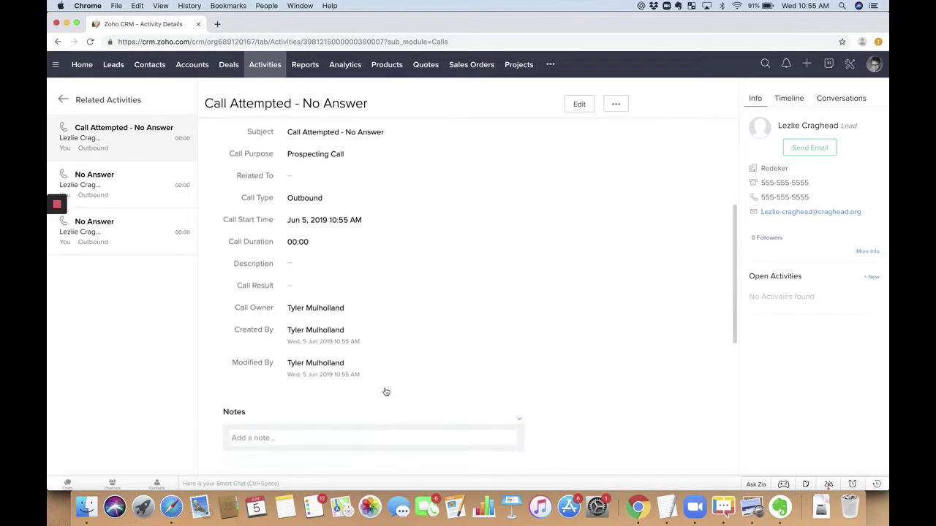
scroll(386, 392, up, 10)
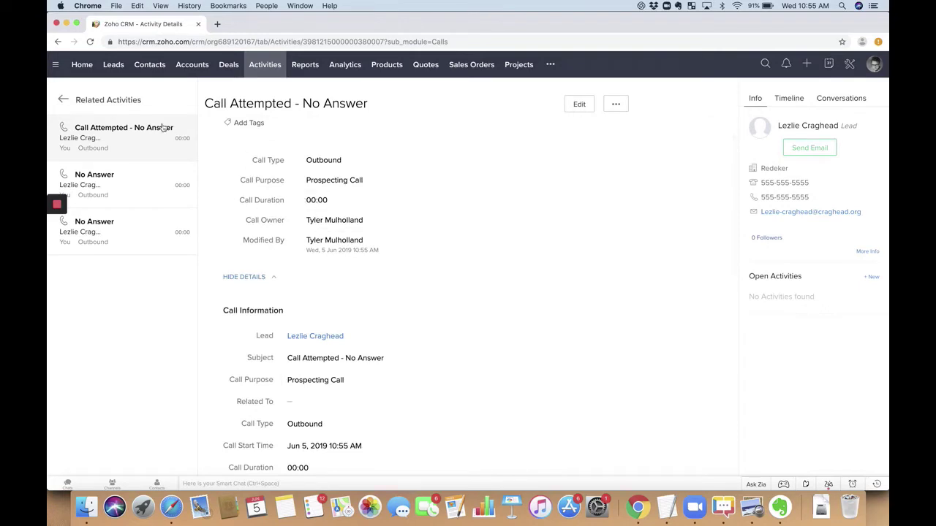
click(64, 101)
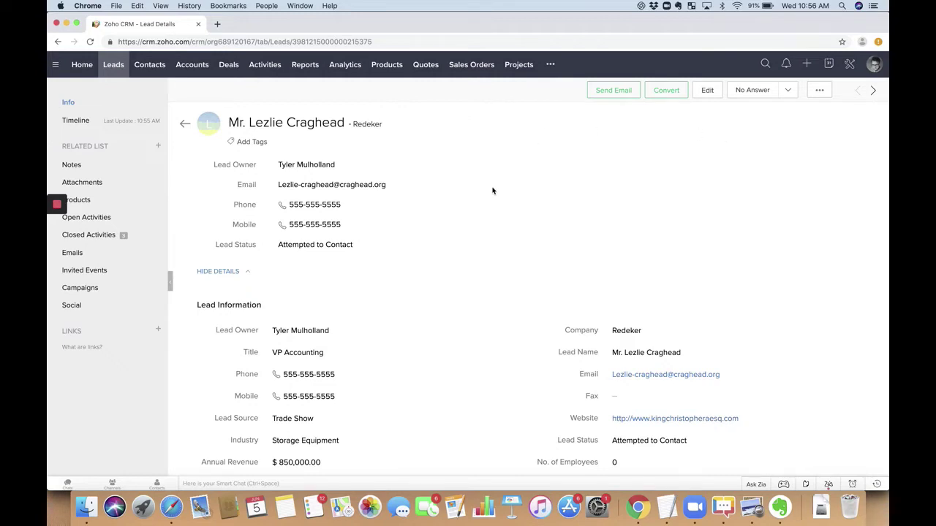
- Log another No Answer call attempt on the Redeker lead, checking its No Answer Count before and after
scroll(444, 286, down, 1)
scroll(445, 286, down, 5)
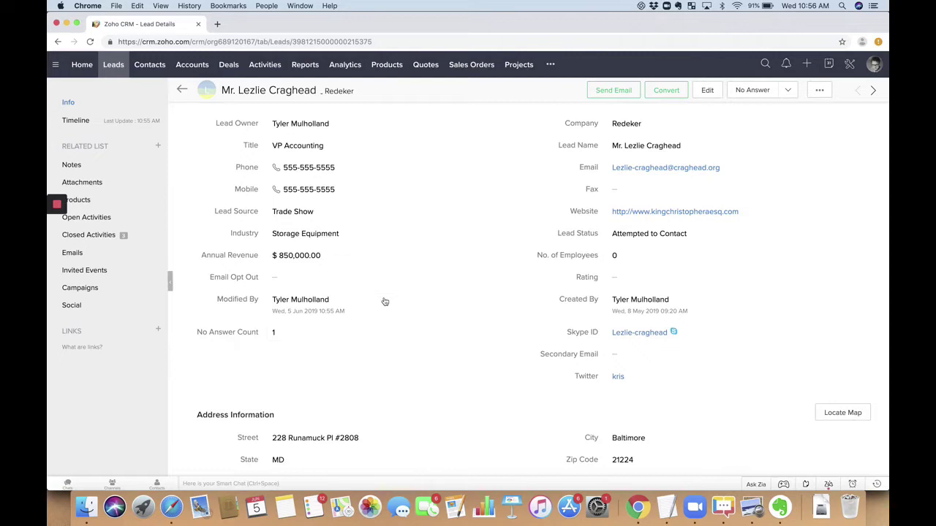
scroll(512, 293, up, 6)
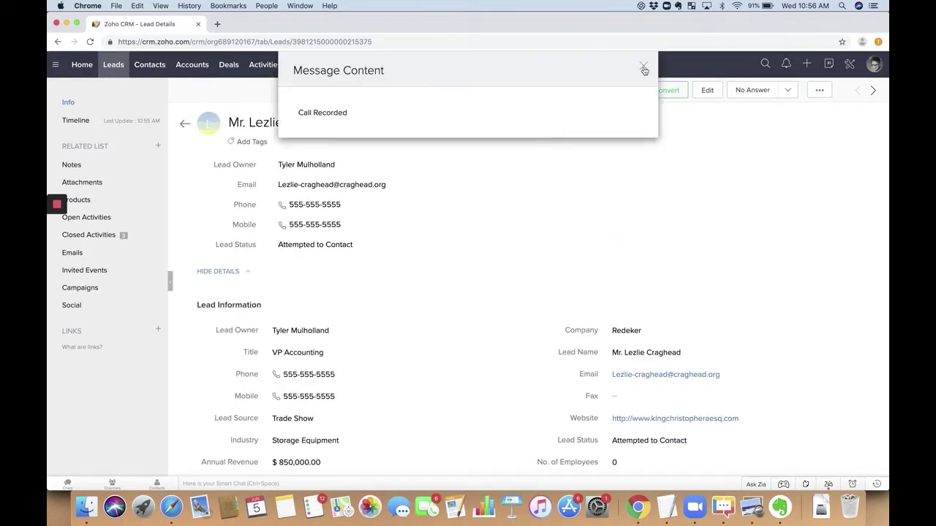
click(644, 66)
scroll(485, 297, down, 8)
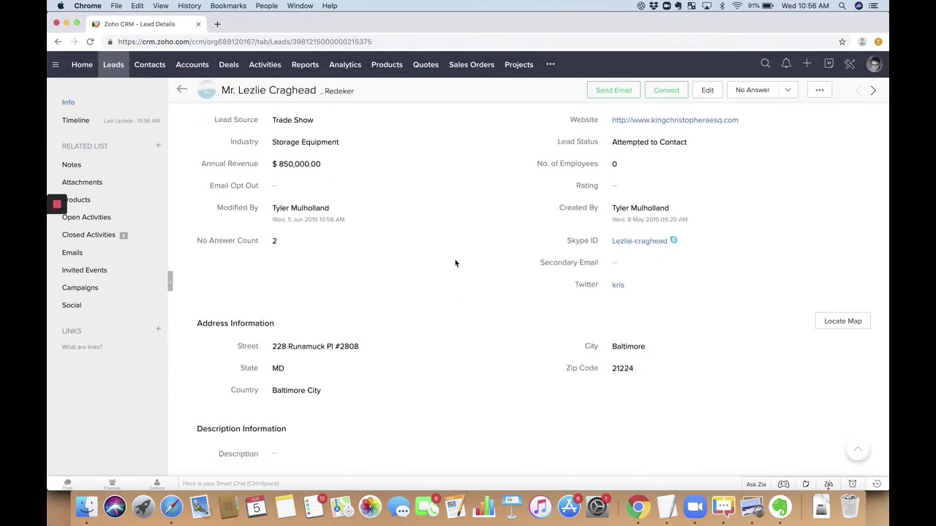
scroll(455, 263, up, 10)
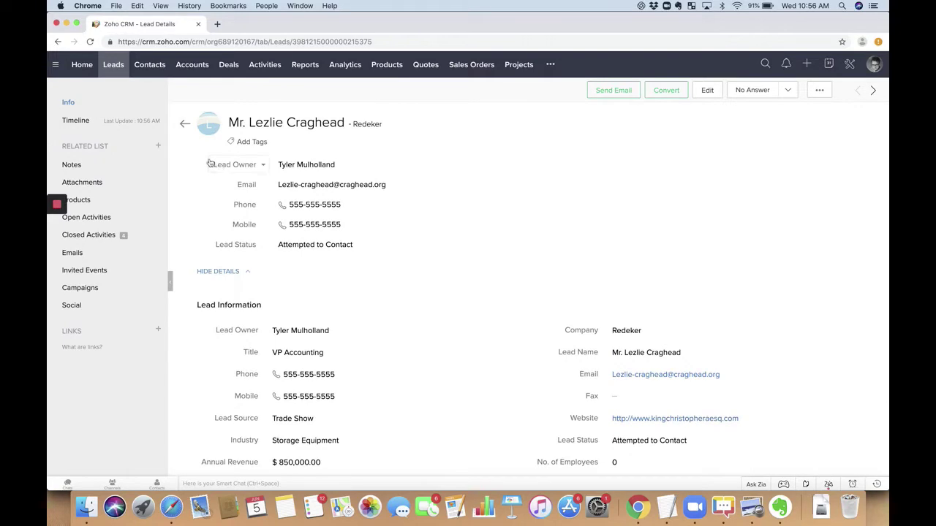
- Open the Kwik Kopy Printing lead from the leads list and examine its Lead Status and No Answer Count
click(185, 124)
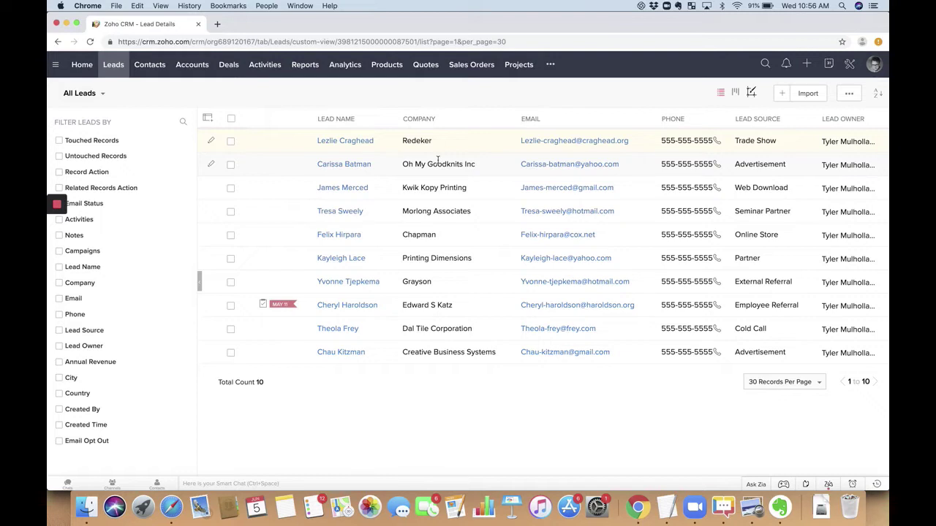
click(344, 188)
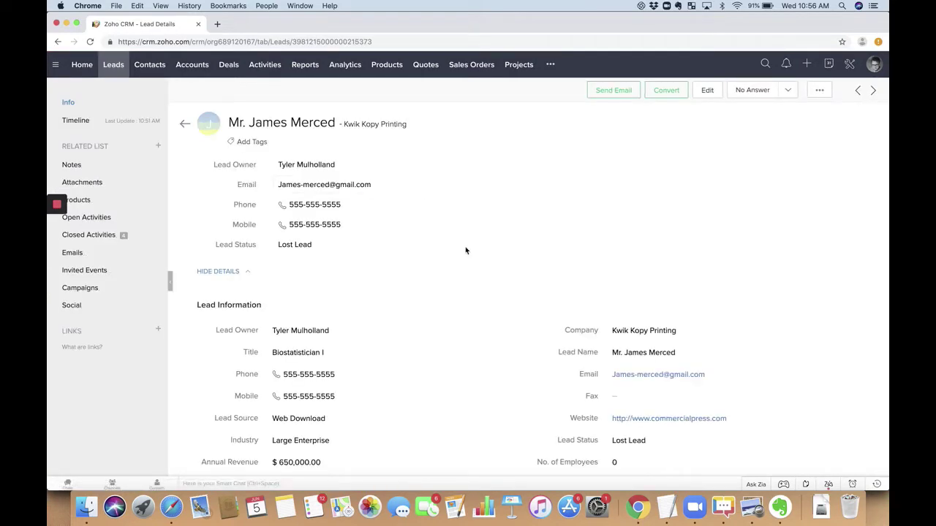
scroll(466, 251, down, 5)
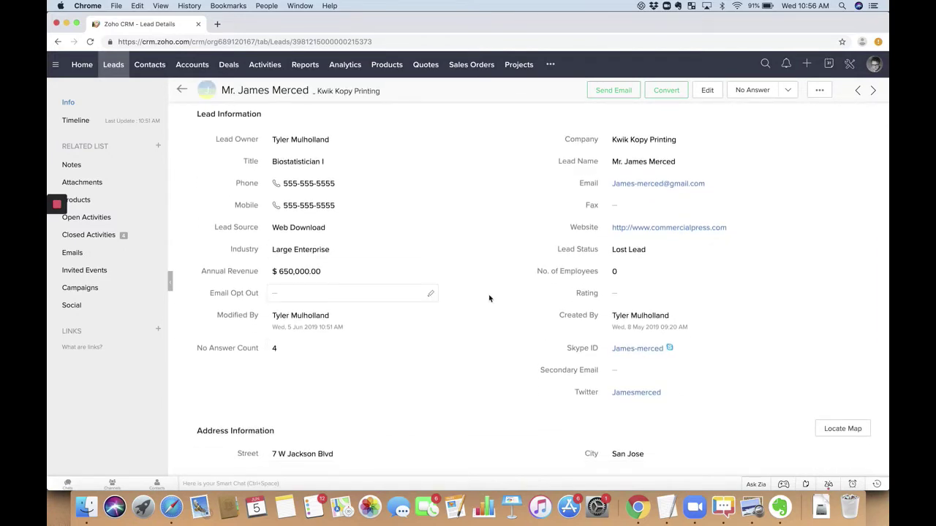
scroll(490, 297, up, 5)
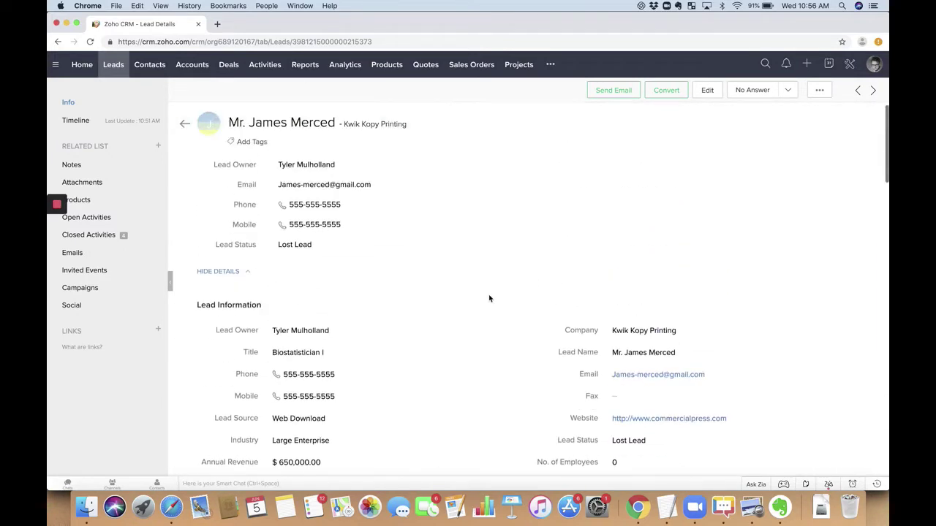
- Log a No Answer call attempt on the Kwik Kopy Printing lead and check its No Answer Count
click(740, 91)
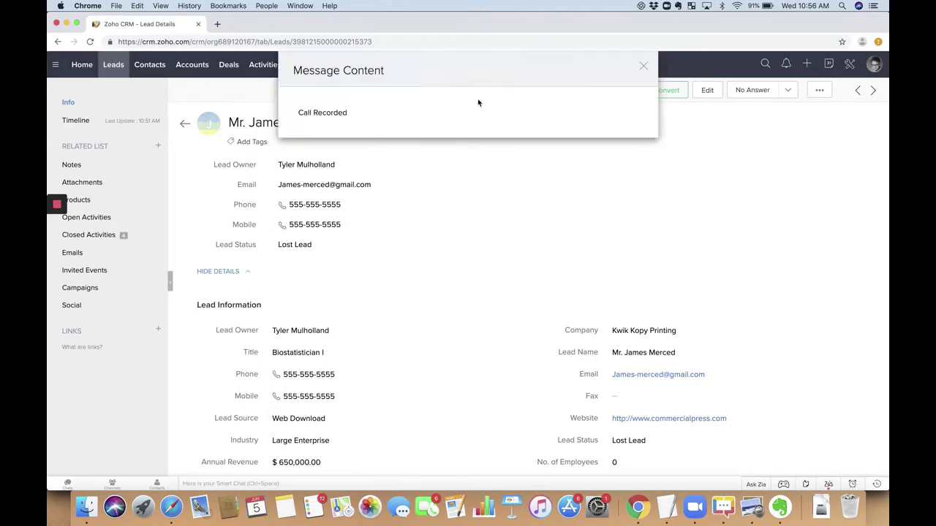
click(644, 66)
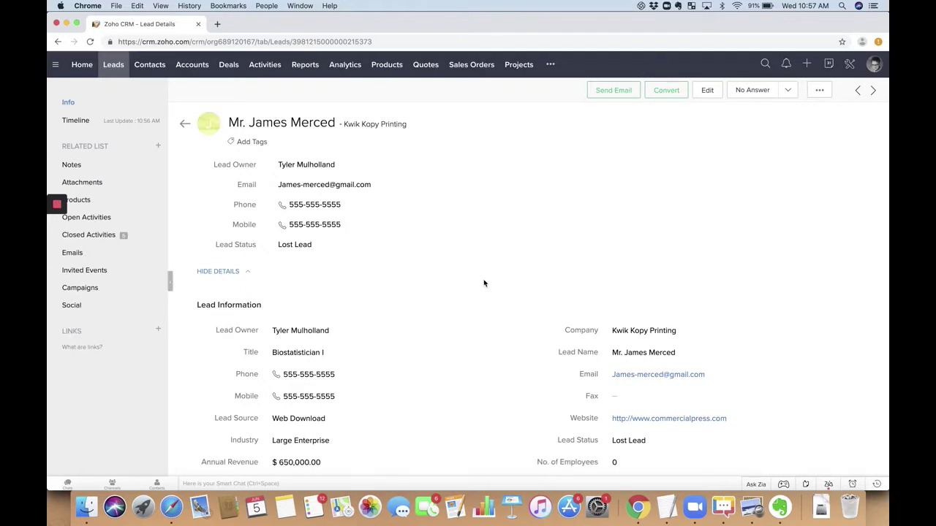
scroll(485, 283, down, 5)
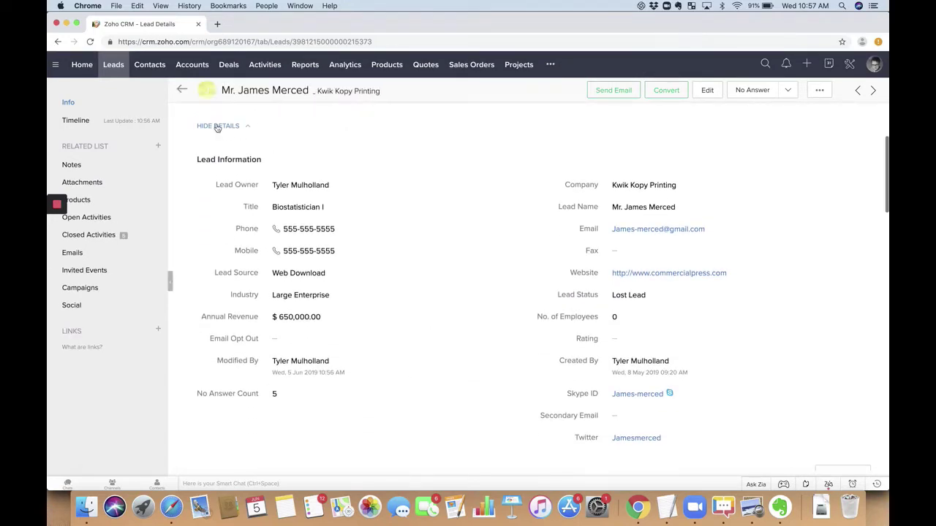
- Return to the leads list and switch it to the Leads to Call view
click(182, 89)
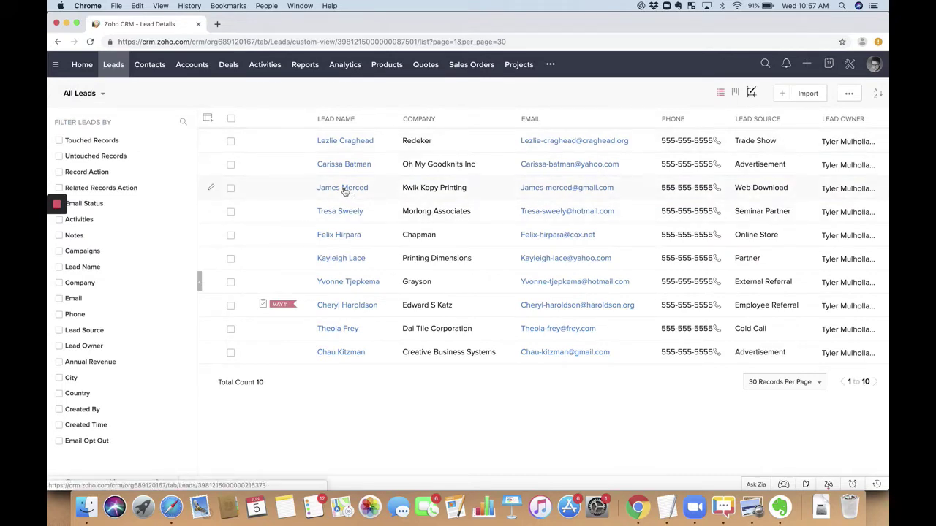
click(104, 95)
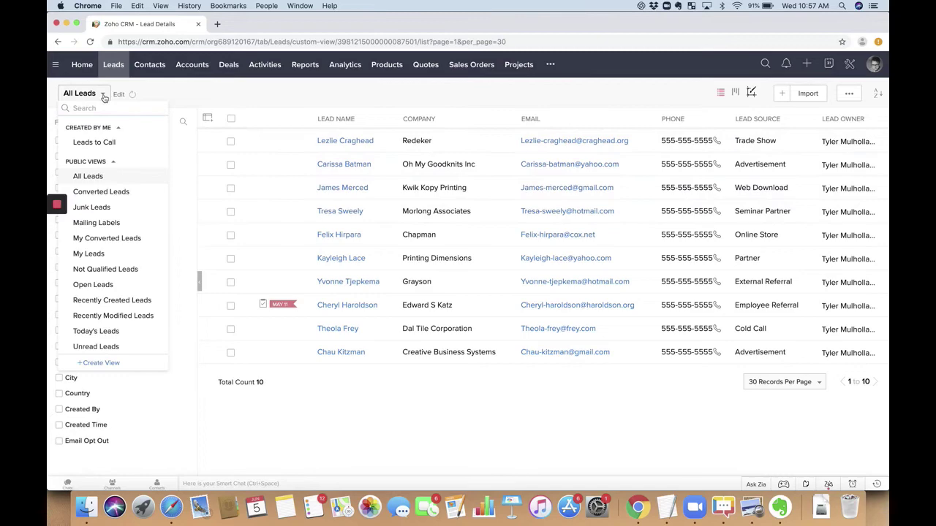
click(100, 143)
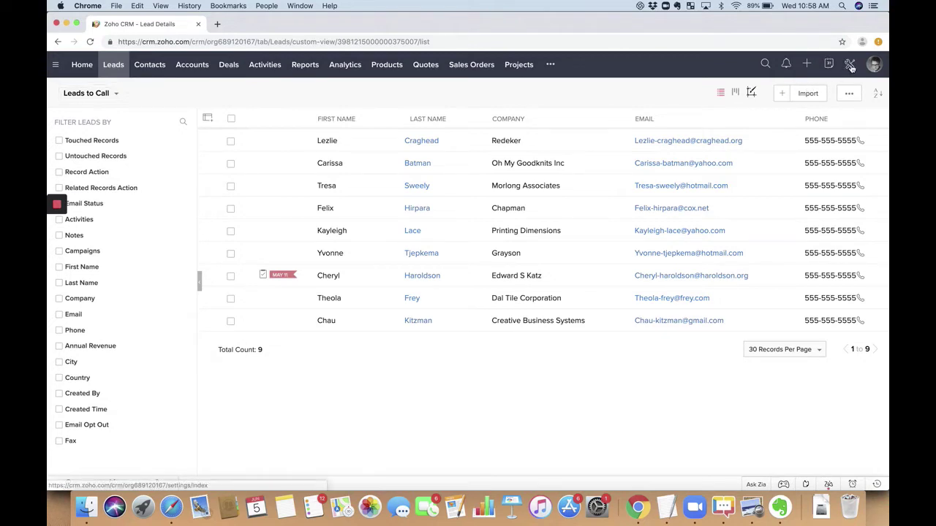
- Open the Standard layout of the Leads module from the Modules and Fields setup
click(851, 66)
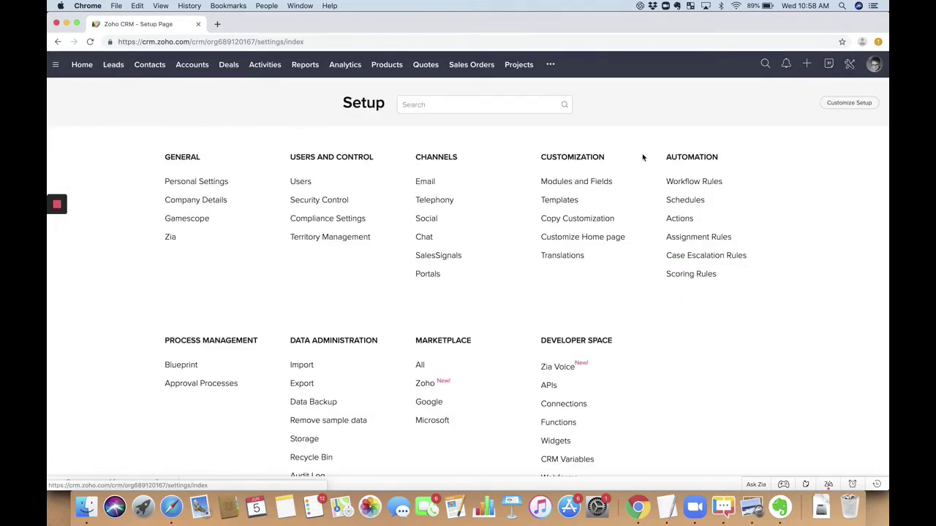
click(594, 183)
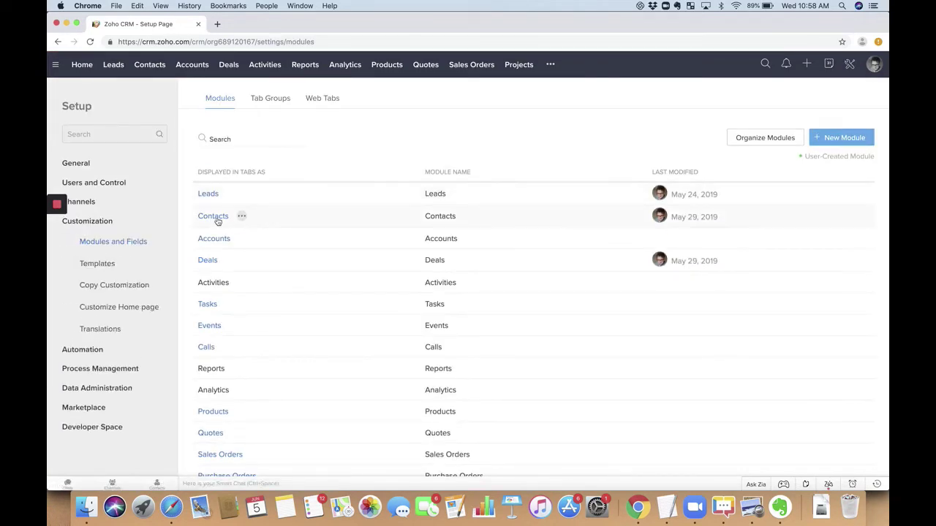
click(231, 193)
click(258, 195)
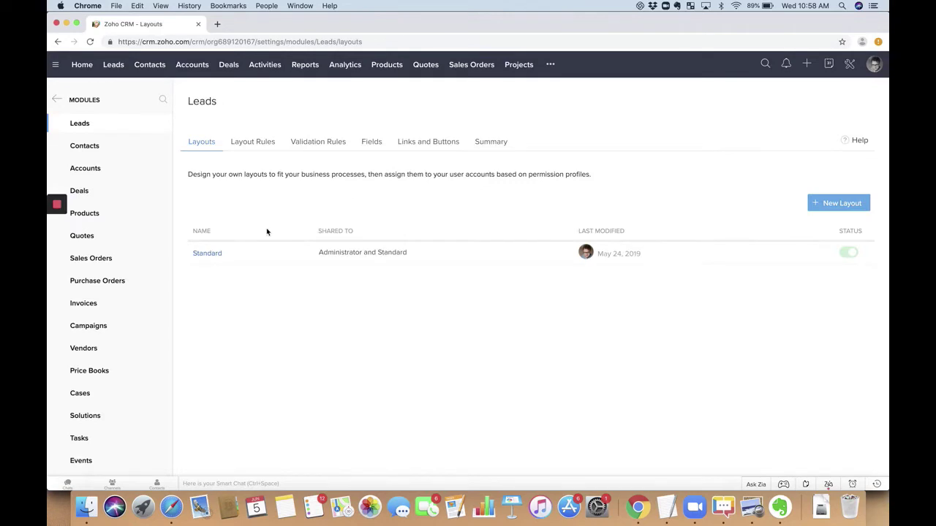
click(202, 258)
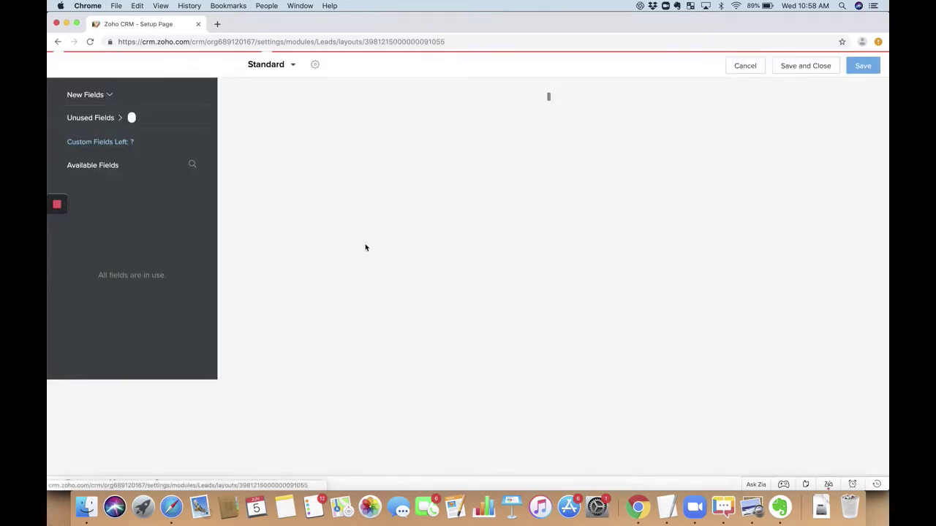
- Examine the No Answer Count field and its type in the Lead Information section, and leave the layout without changes
scroll(441, 293, down, 5)
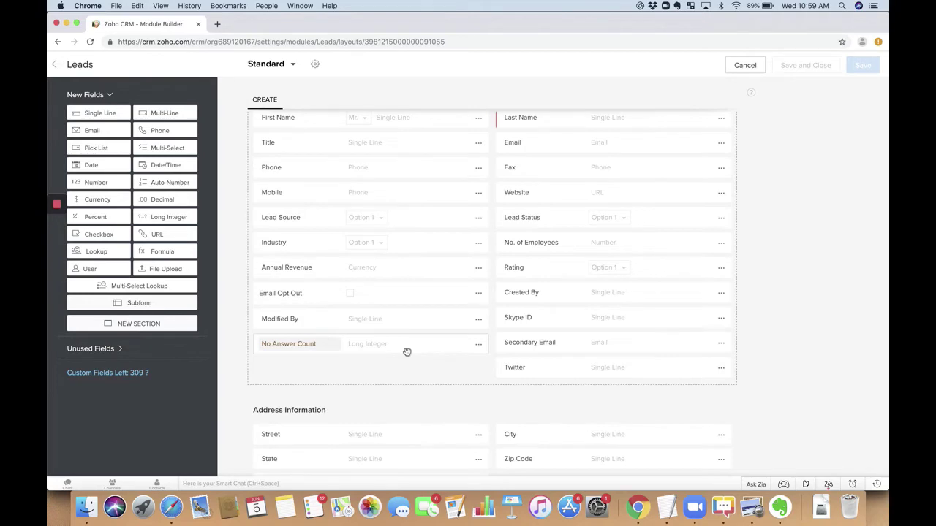
scroll(407, 352, up, 3)
scroll(407, 352, down, 4)
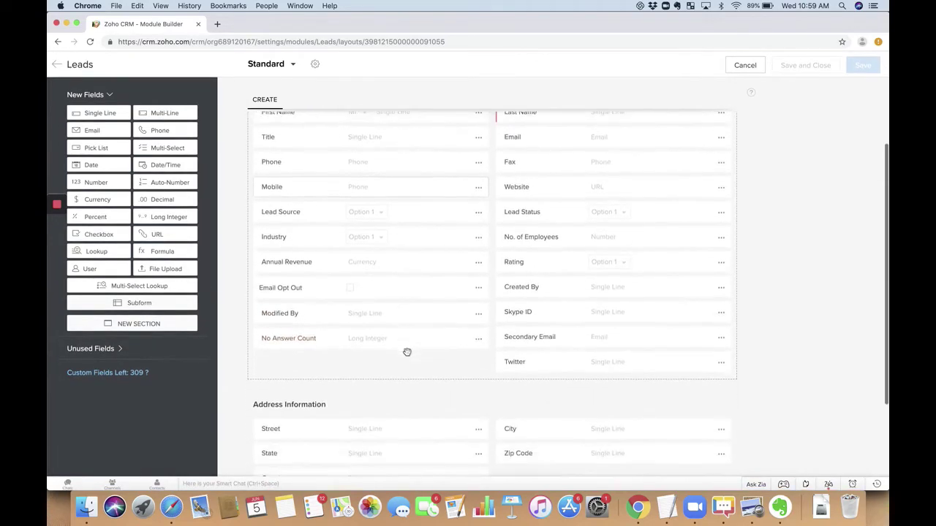
scroll(443, 367, up, 3)
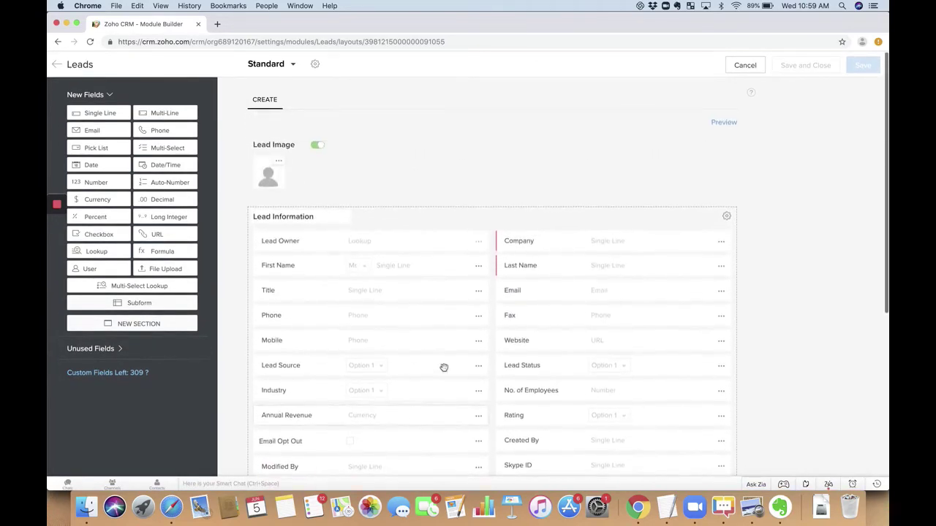
click(744, 65)
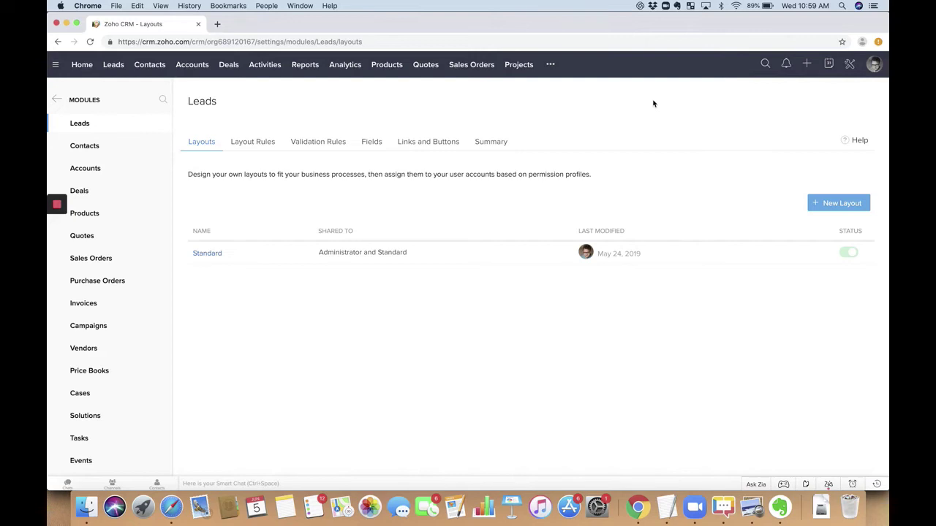
- Return to the leads list and start a new custom view named "Demo Leads to Call"
click(113, 66)
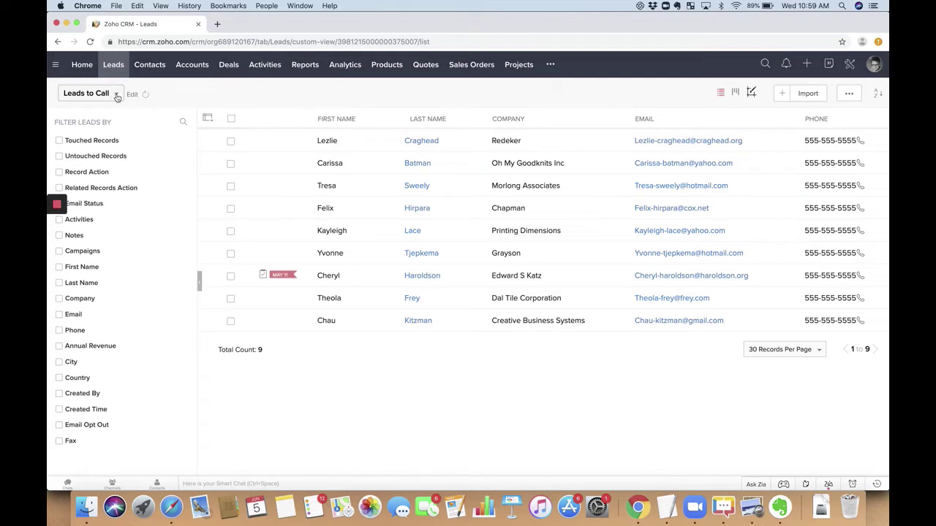
click(117, 96)
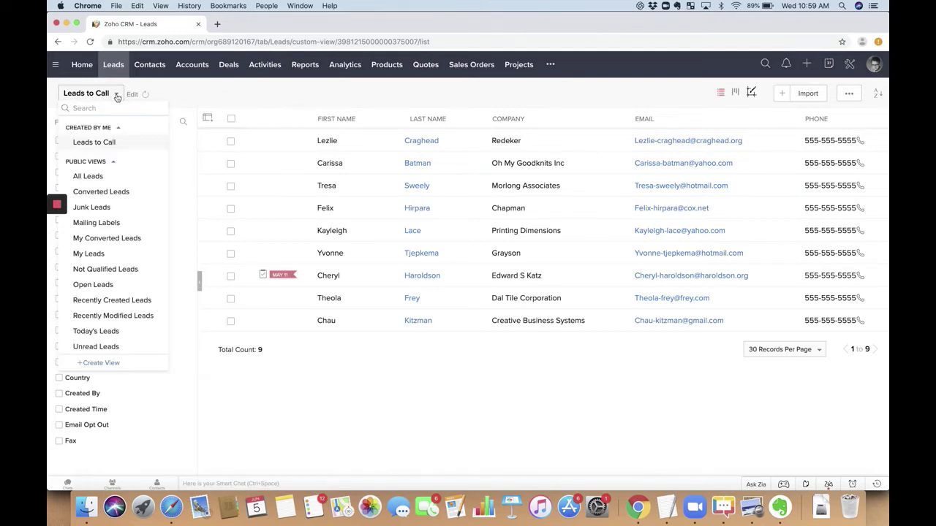
click(114, 363)
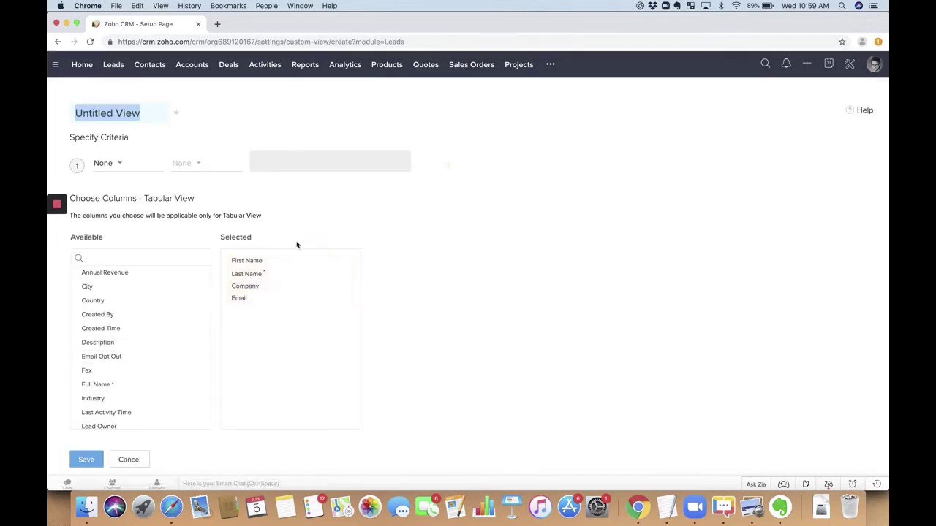
text(De)
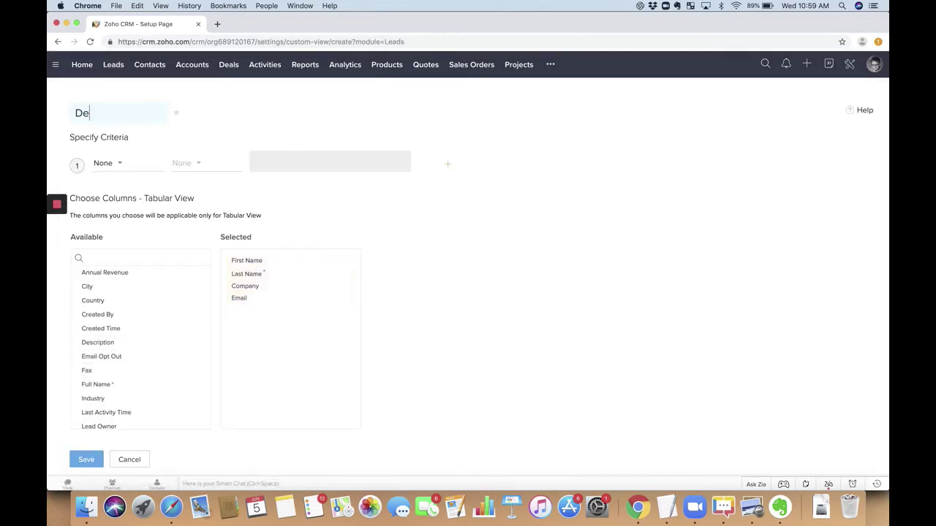
text(mo Leads to Call)
- Set the view's criterion to No Answer Count less than 5
click(115, 165)
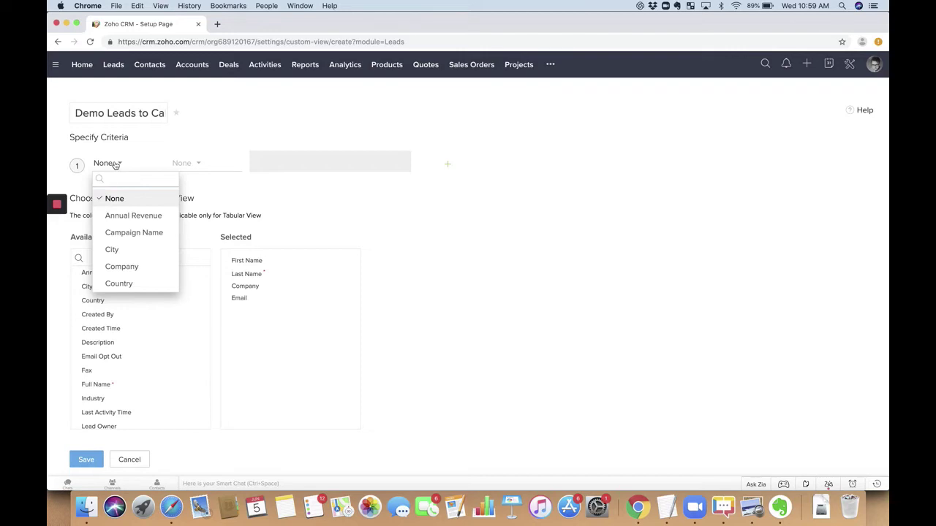
text(no)
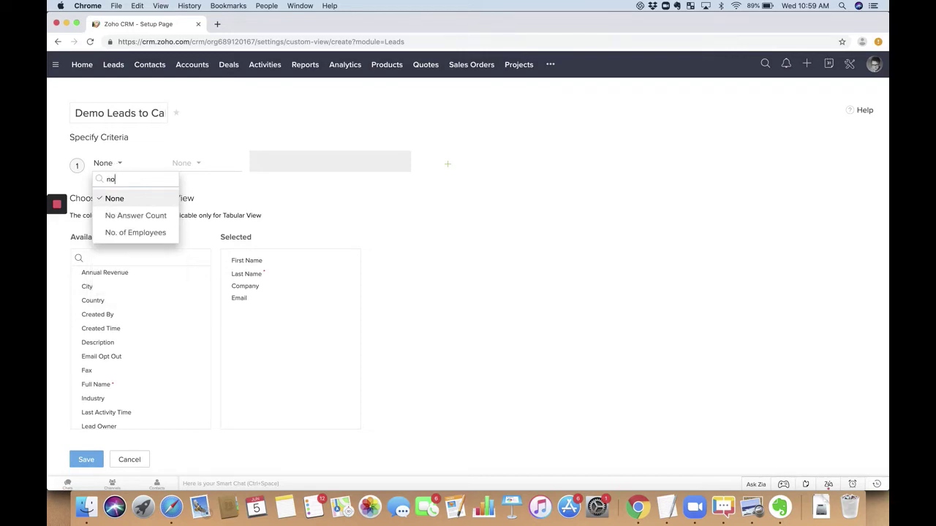
click(135, 215)
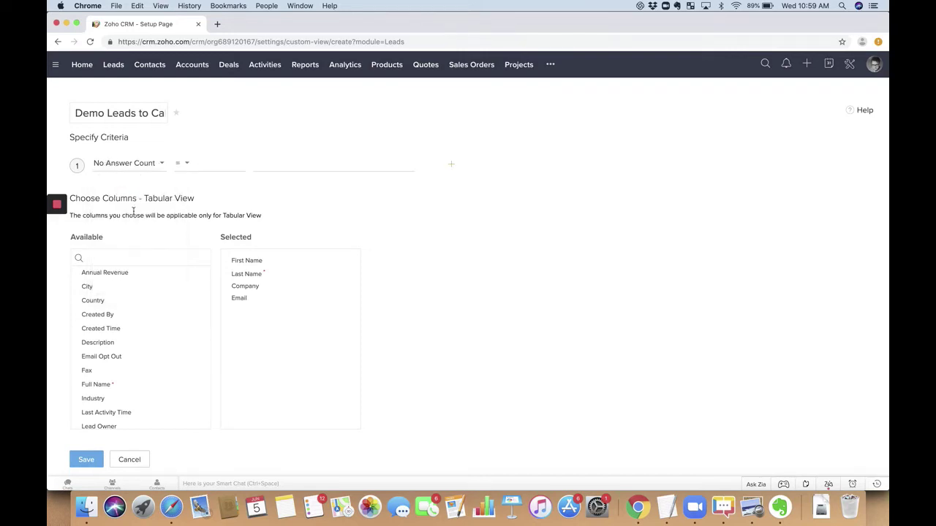
click(190, 165)
click(196, 232)
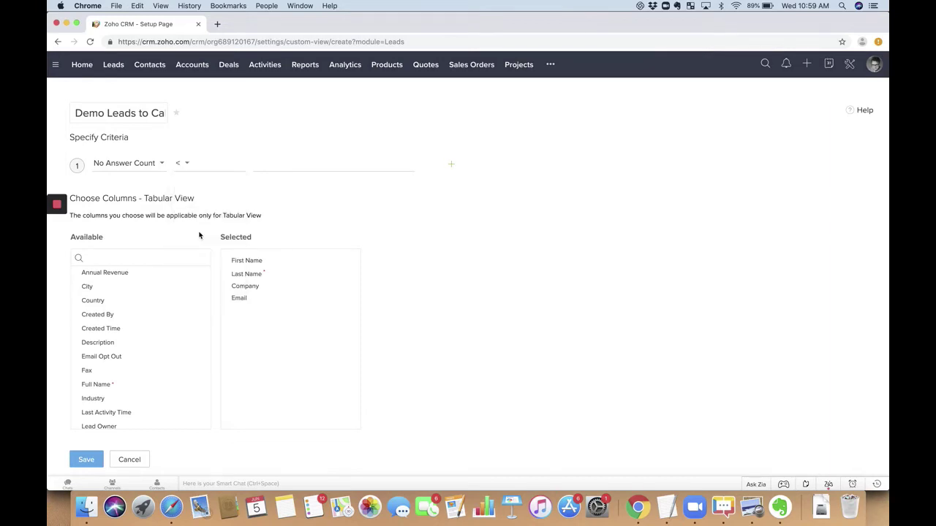
click(268, 165)
click(306, 186)
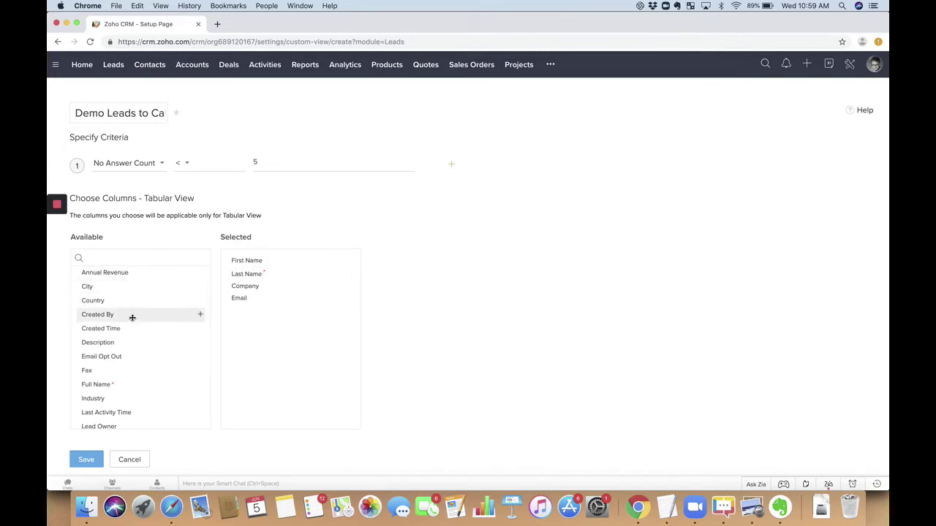
- Add the Phone and No Answer Count columns to the view and save it
click(154, 258)
text(pho)
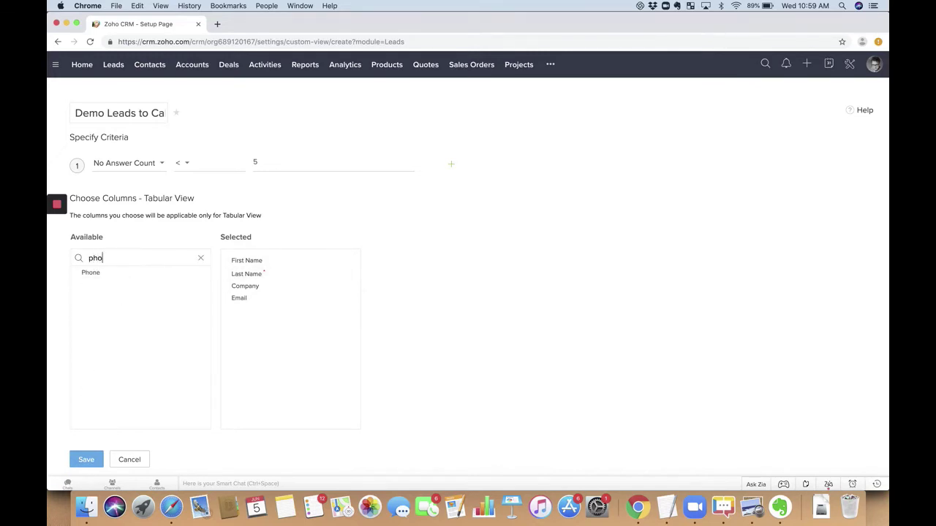
click(199, 274)
click(200, 258)
scroll(165, 334, down, 5)
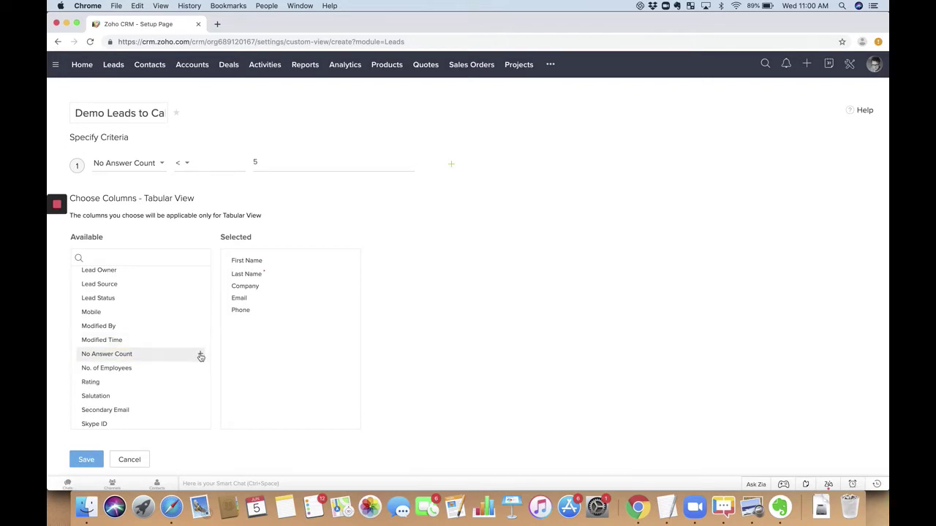
click(201, 356)
click(93, 461)
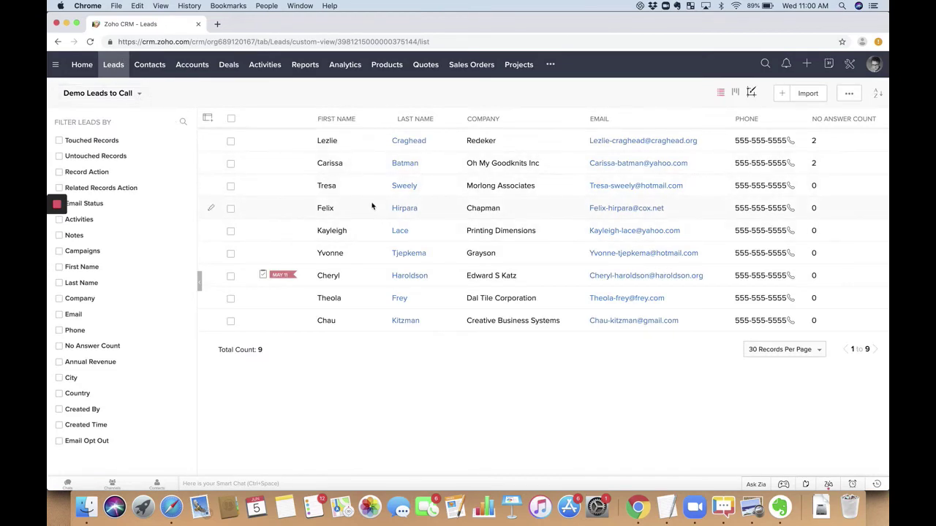
- Step through the leads from Redeker to Chapman and open the button management for the Leads module
click(410, 142)
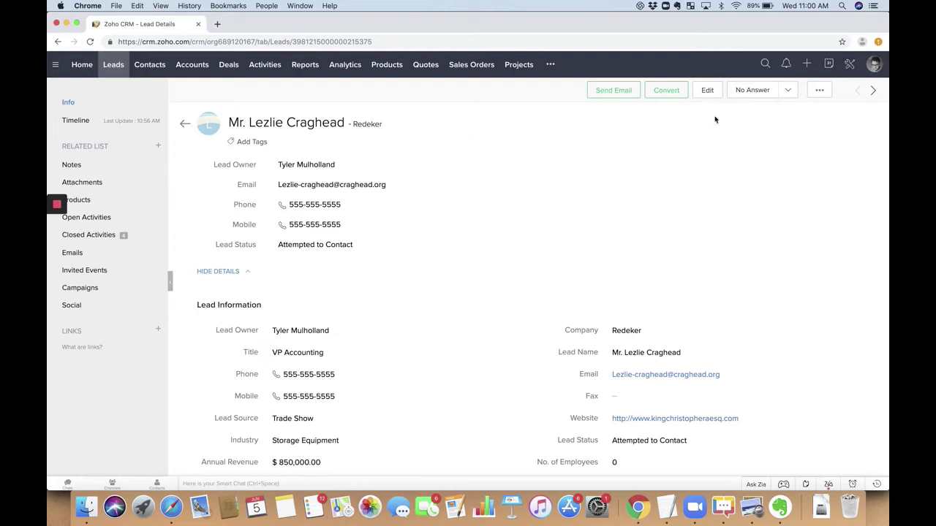
click(872, 92)
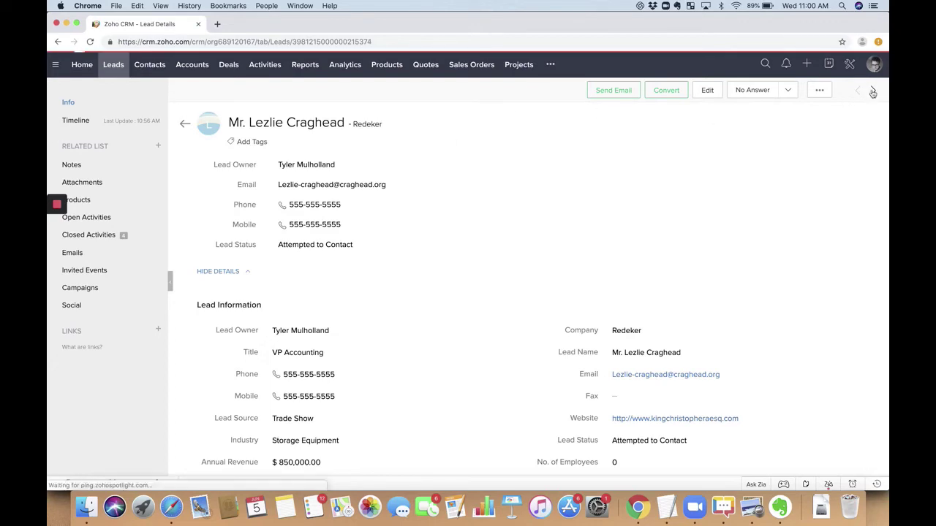
click(873, 91)
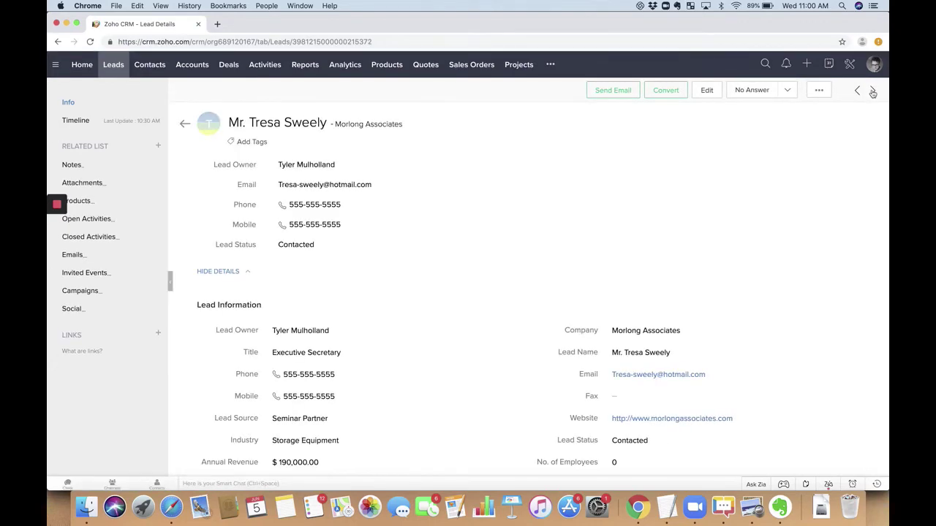
click(872, 91)
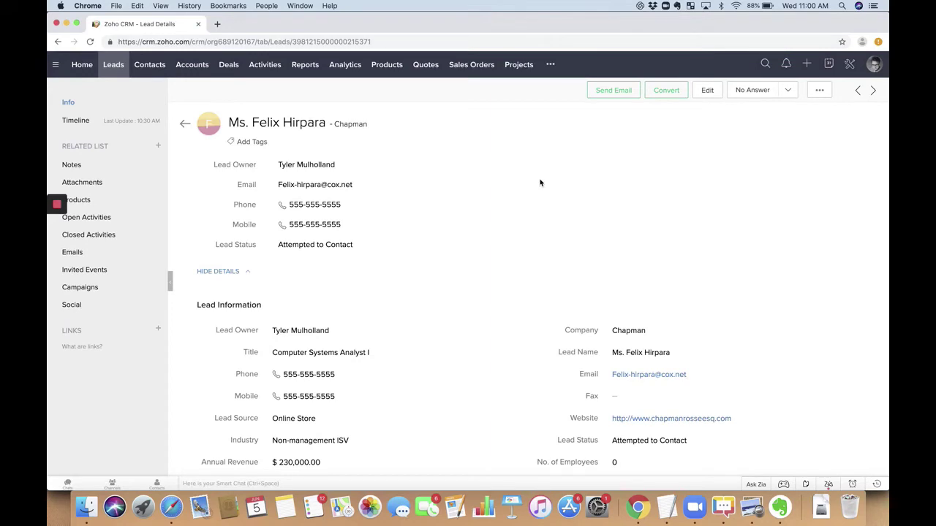
click(790, 92)
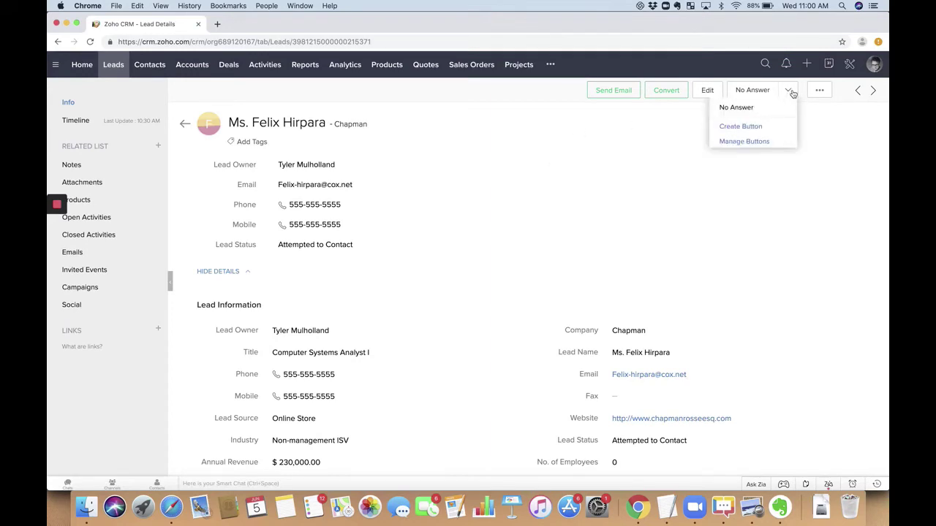
click(769, 141)
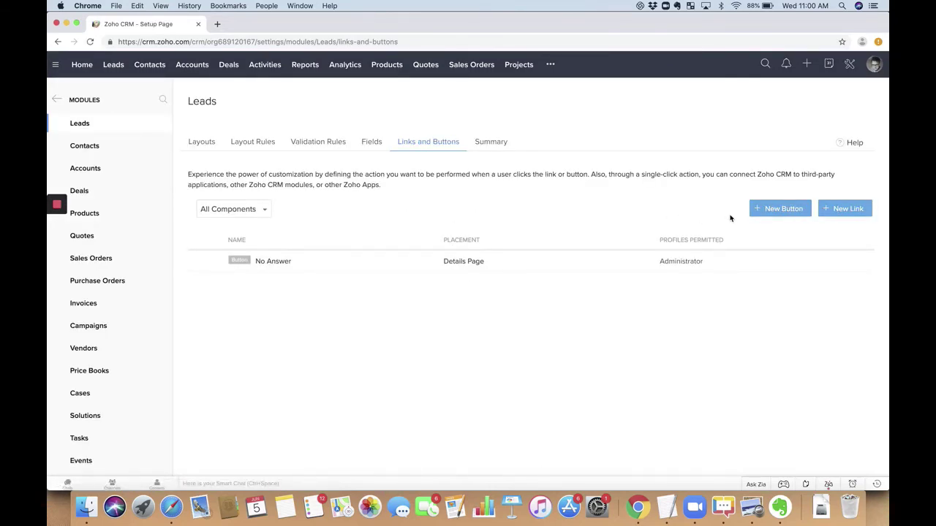
- Start a new Leads button named "No Answer Button" and place it on the View Page
click(787, 212)
click(770, 211)
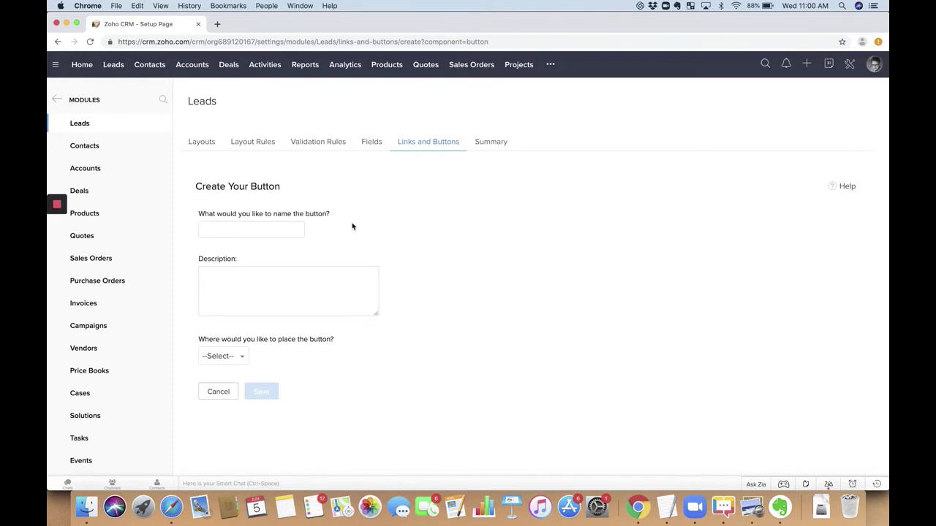
text(No Answer Button)
key(Tab)
click(235, 358)
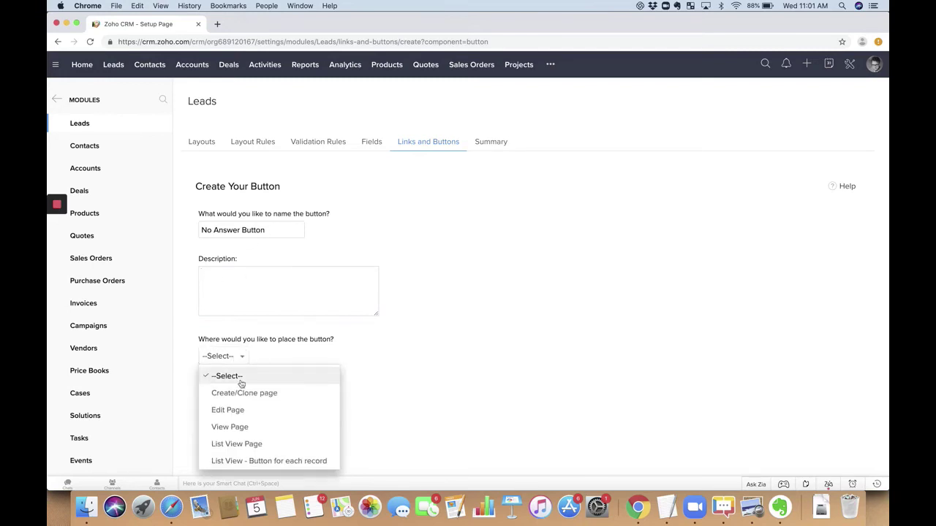
click(261, 430)
- Start writing a function as the button's action, view its argument settings, and discard the function and the new button
click(230, 406)
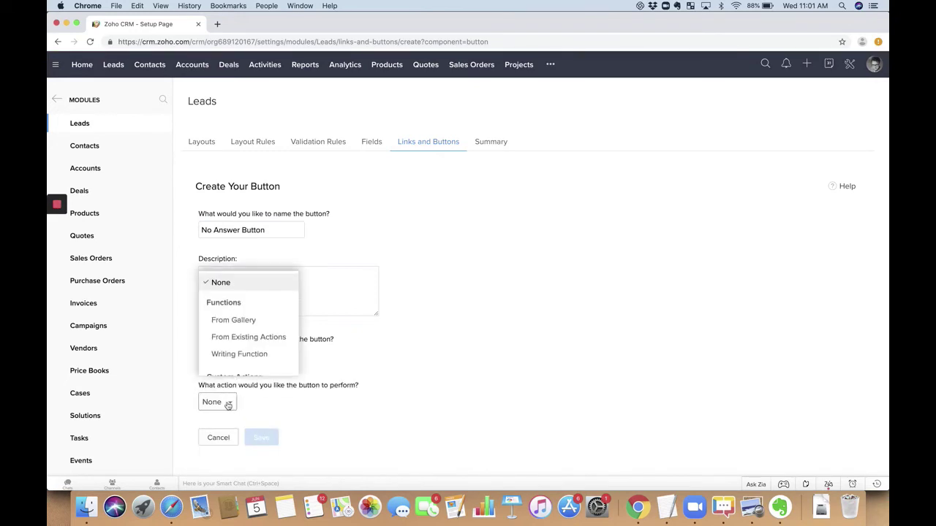
click(239, 355)
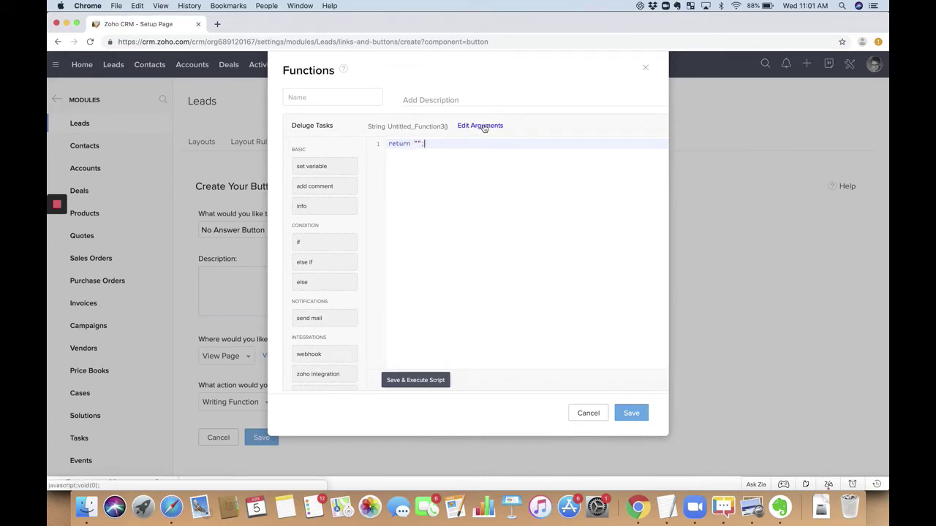
click(481, 127)
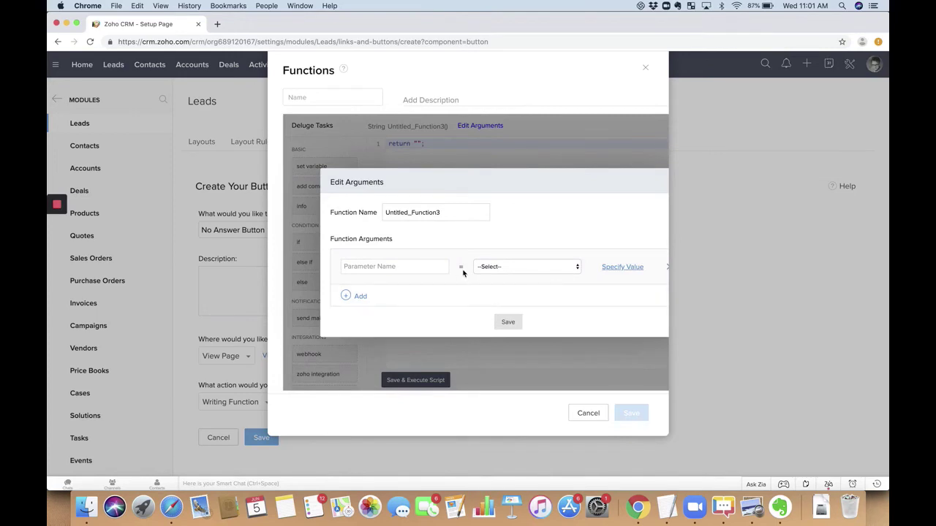
click(413, 269)
scroll(412, 268, right, 5)
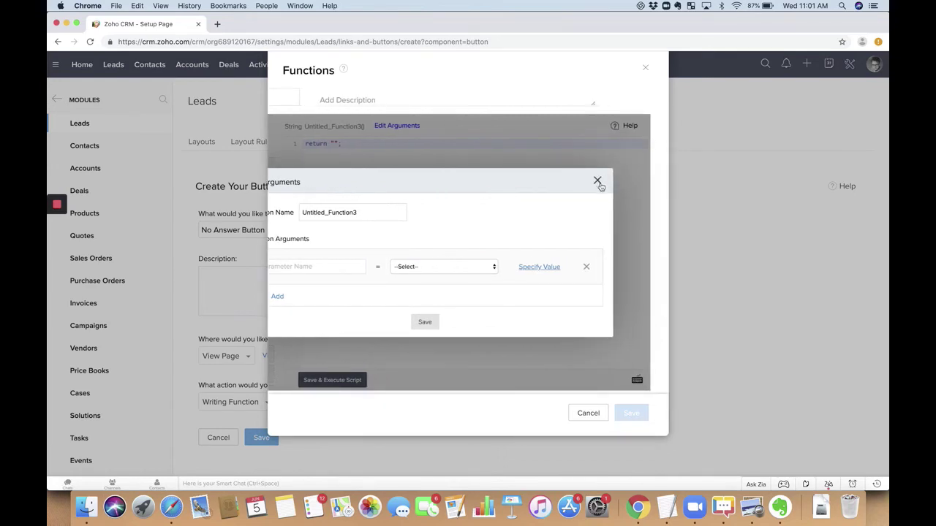
click(598, 182)
click(582, 414)
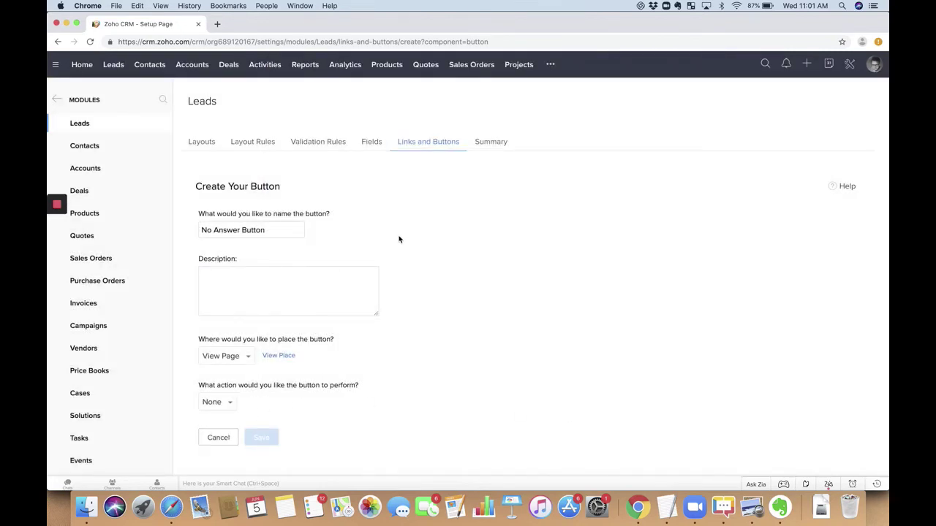
click(217, 439)
- Open the existing No Answer button of the Leads module for editing
click(447, 309)
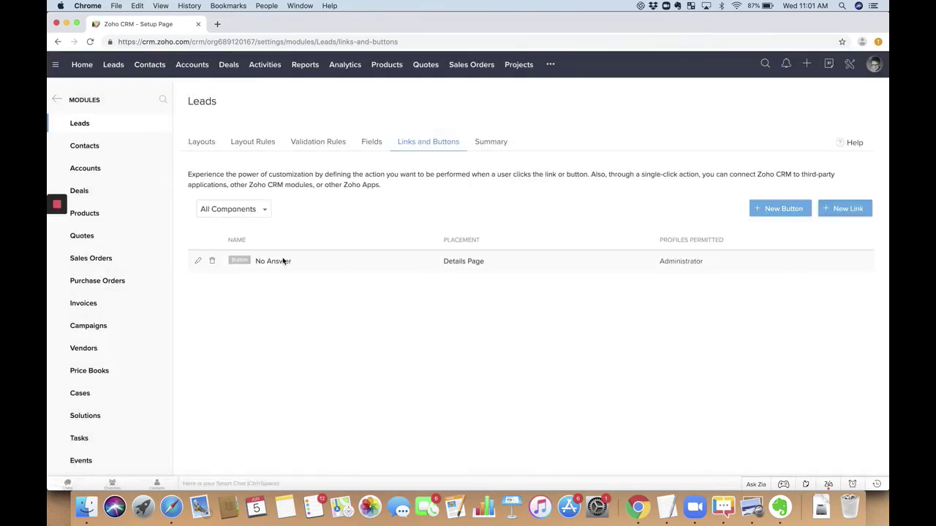
click(198, 263)
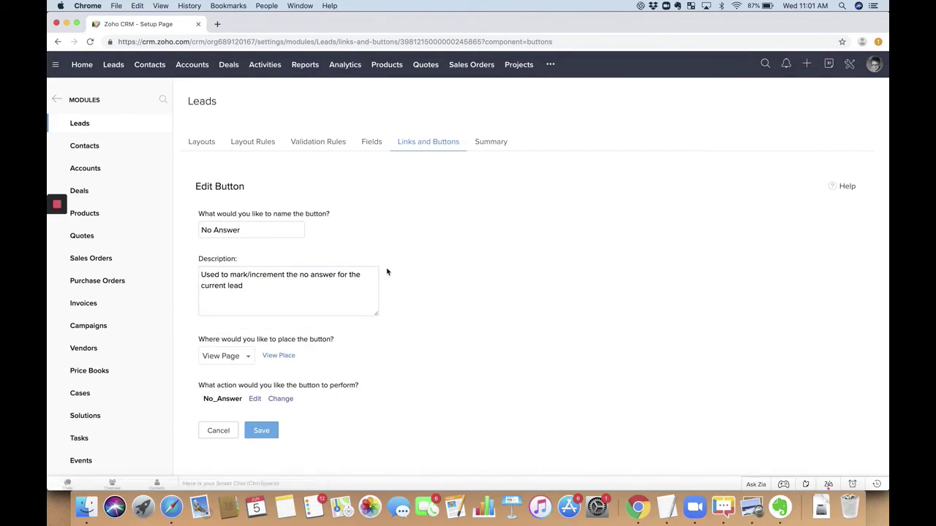
- Open the No_Answer function behind the button, inspect its leadID argument mapped to Lead Id, and close the function without saving
click(255, 398)
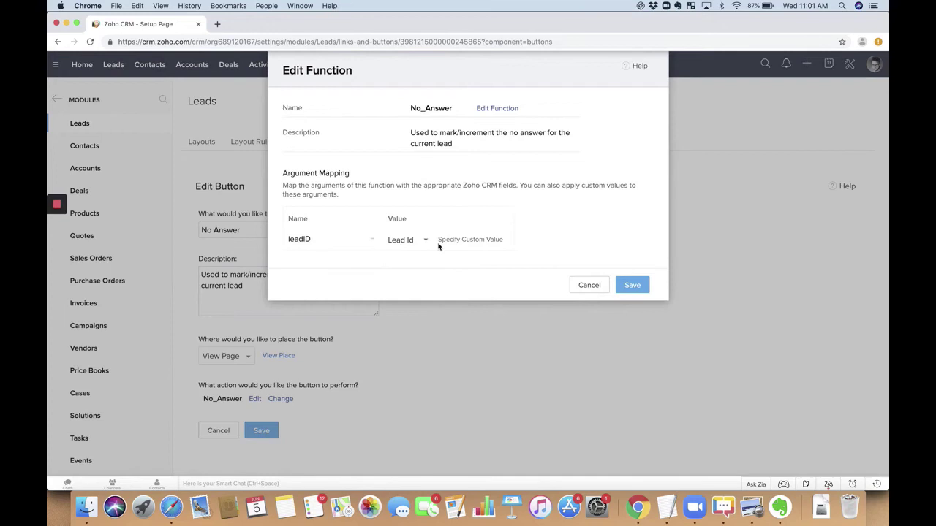
click(500, 109)
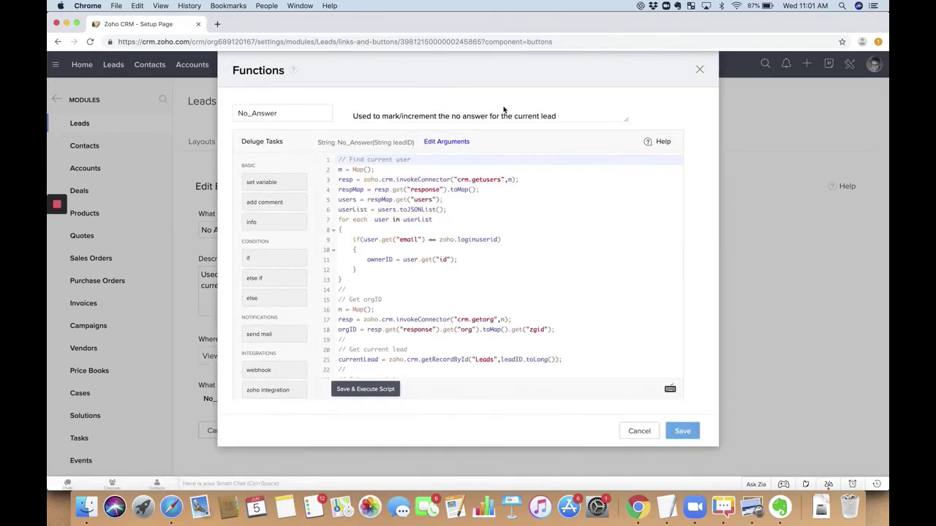
click(448, 144)
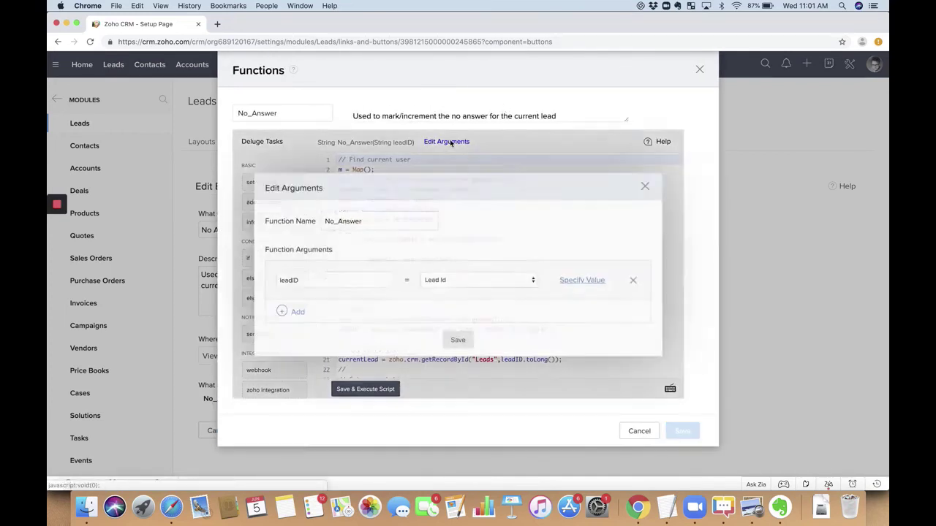
click(324, 281)
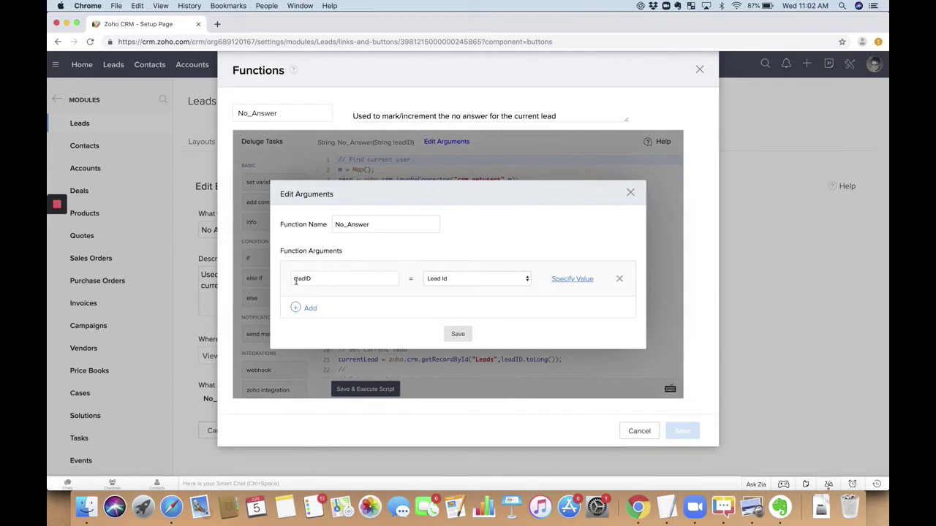
click(459, 287)
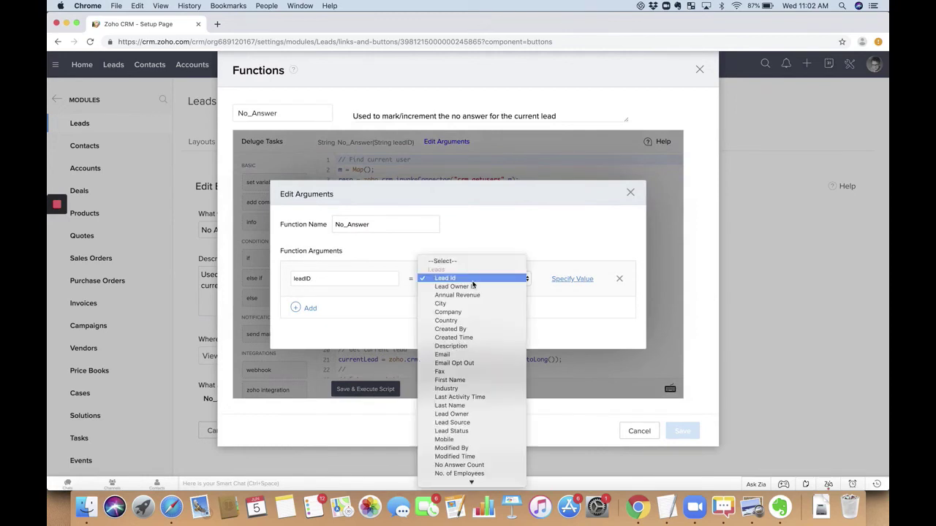
click(473, 281)
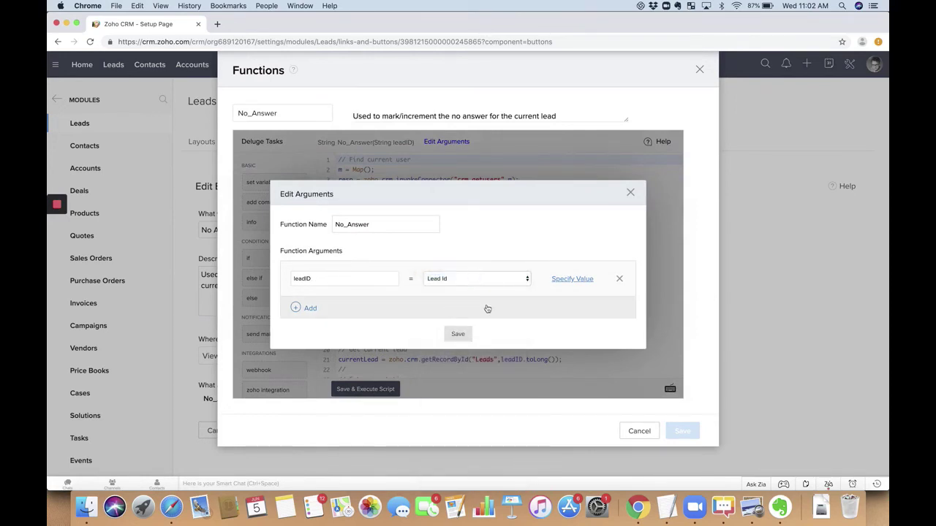
click(630, 193)
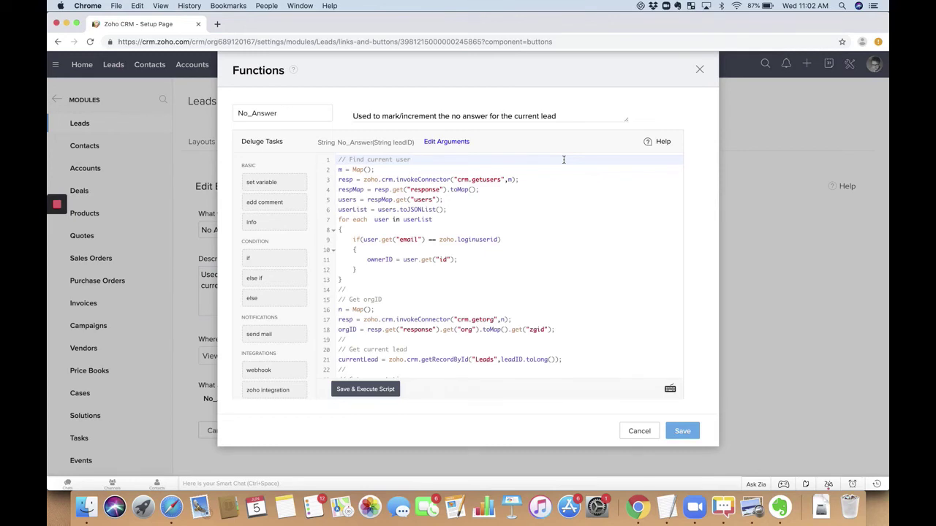
click(630, 433)
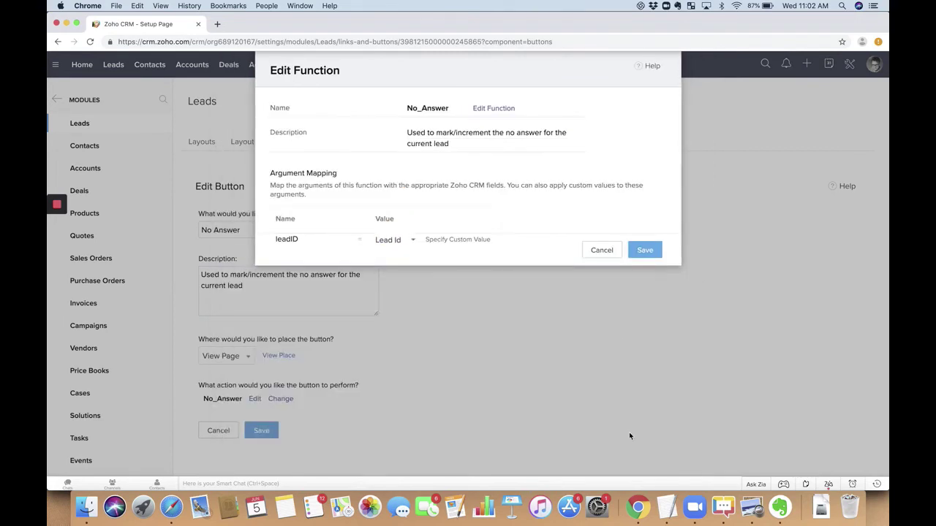
click(602, 252)
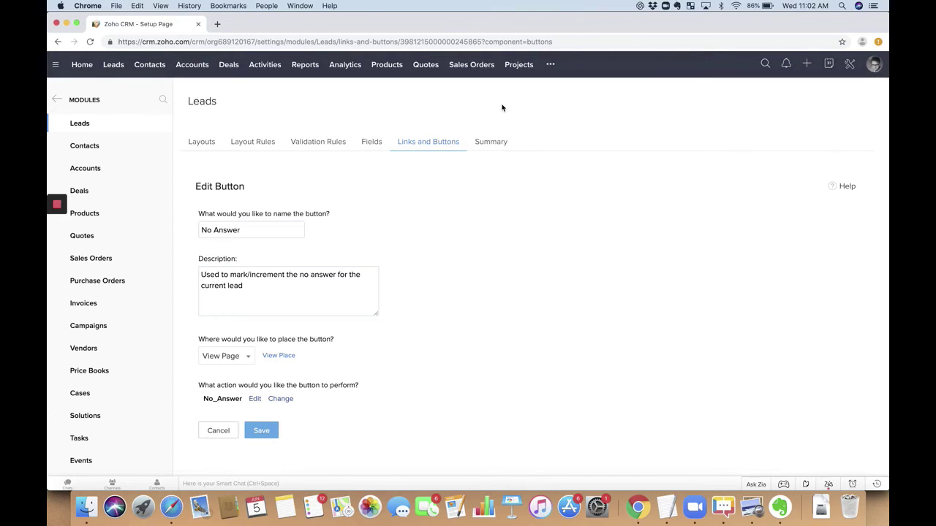
- Open the No Answers module and view the name and owner fields in the form for a new No Answer record
click(551, 65)
click(591, 324)
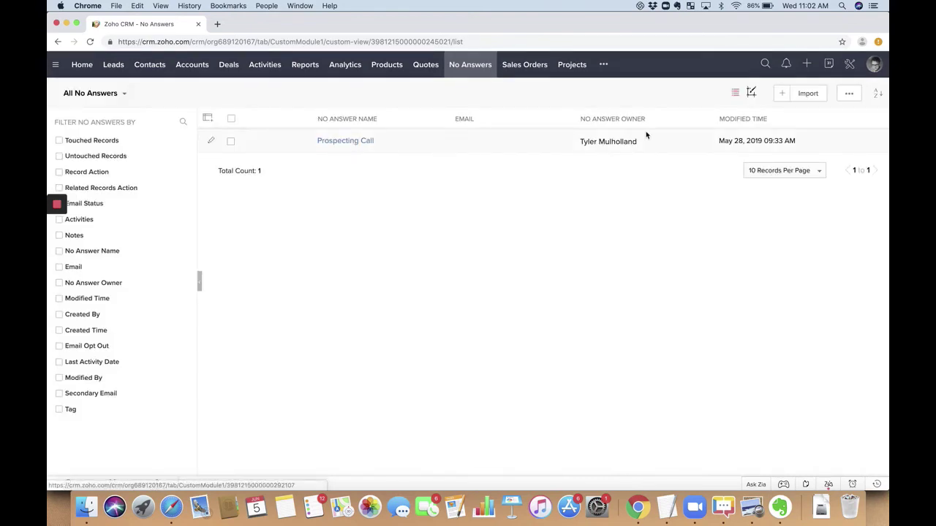
click(782, 93)
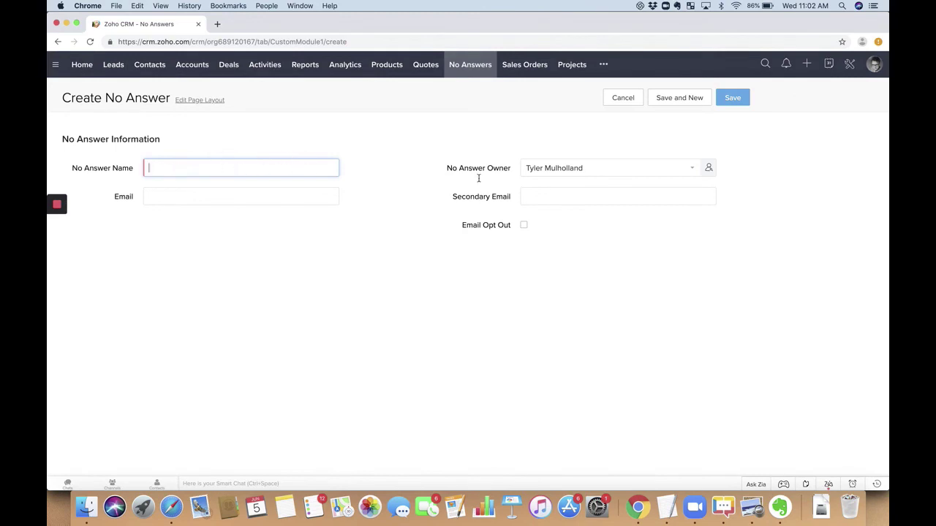
click(574, 175)
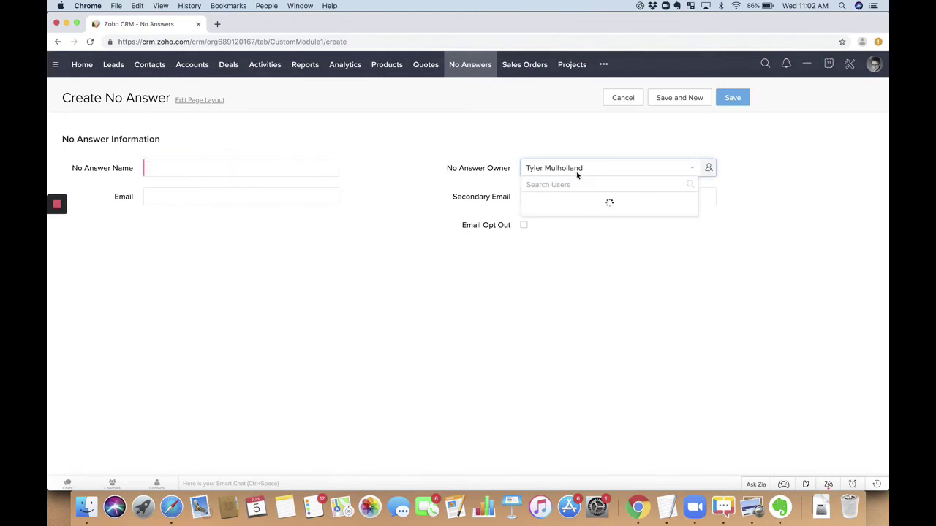
click(619, 169)
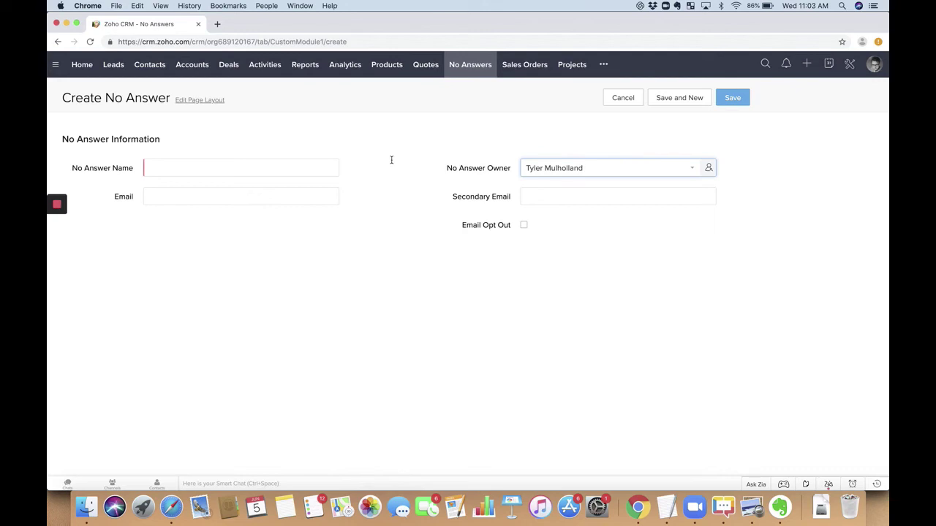
click(298, 167)
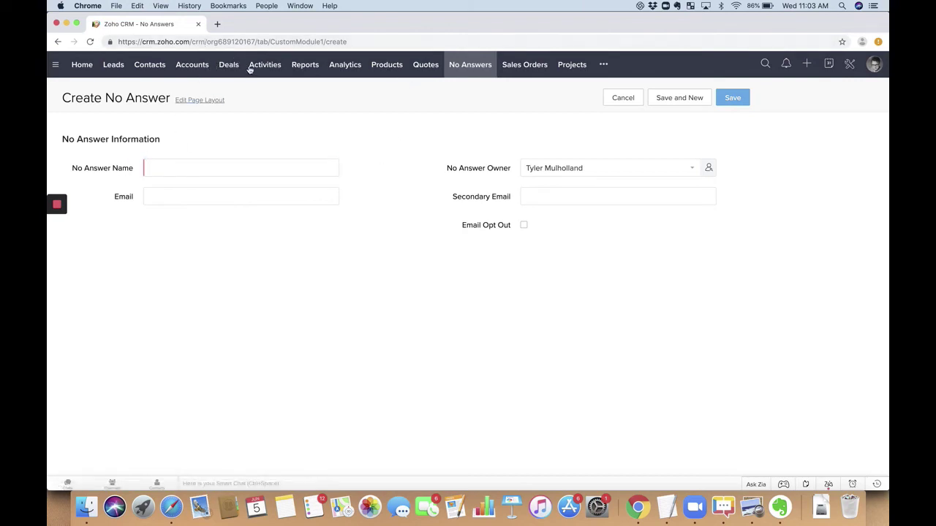
- Open the Redeker lead from the Demo Leads to Call view and examine its closed activities
click(113, 65)
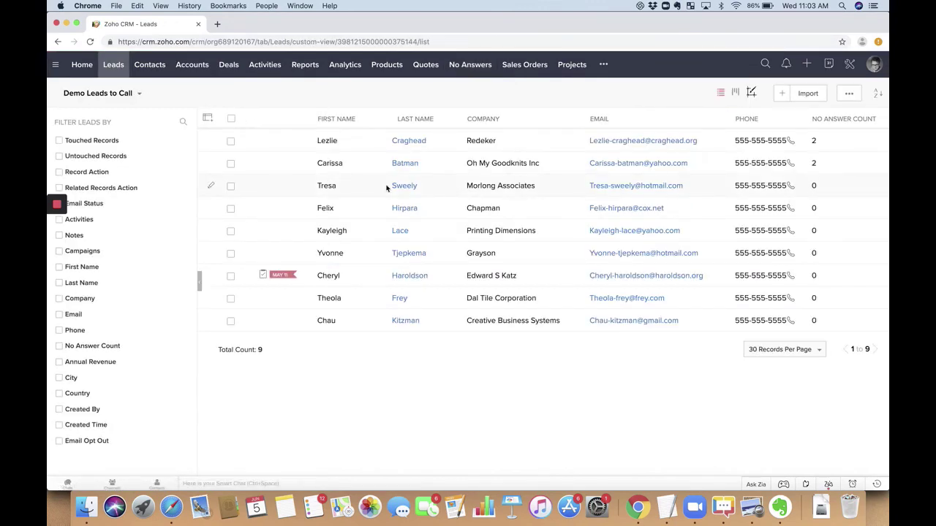
click(408, 142)
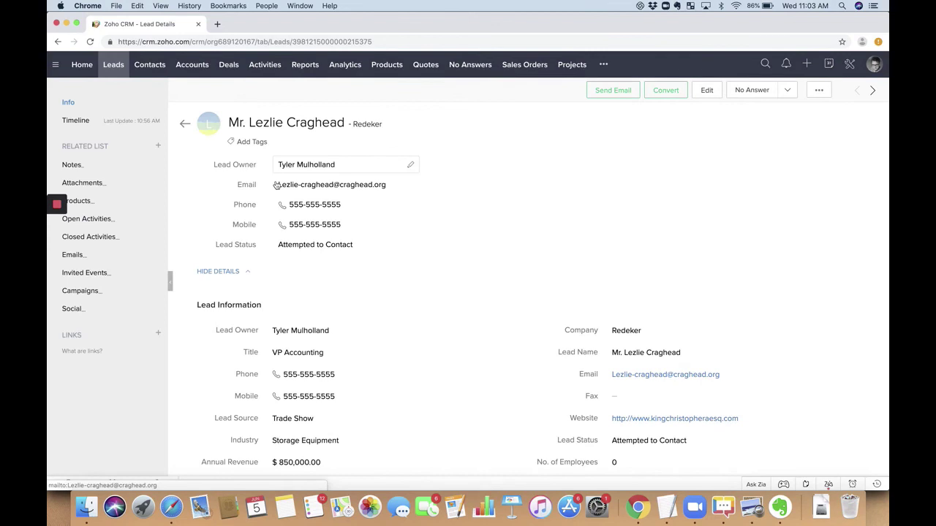
click(92, 236)
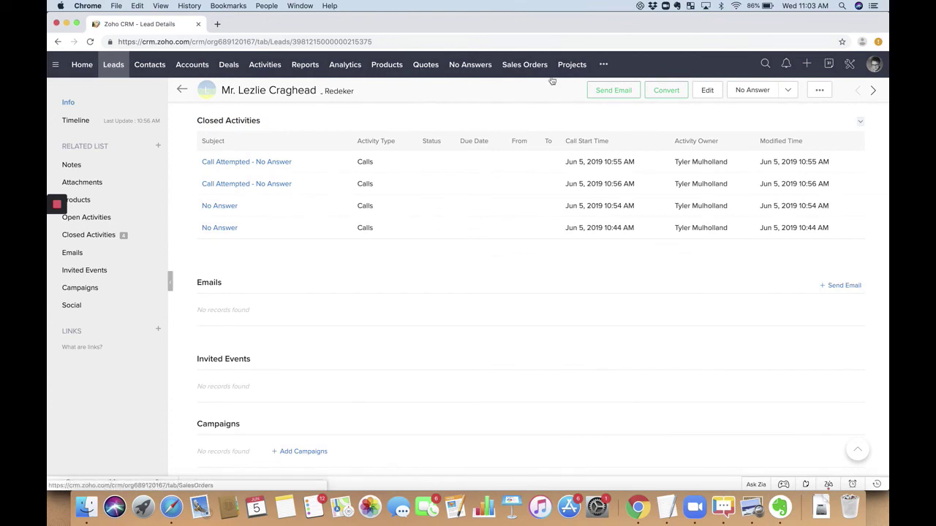
- Return to the No Answers module and open the Prospecting Call record to view its details
click(479, 70)
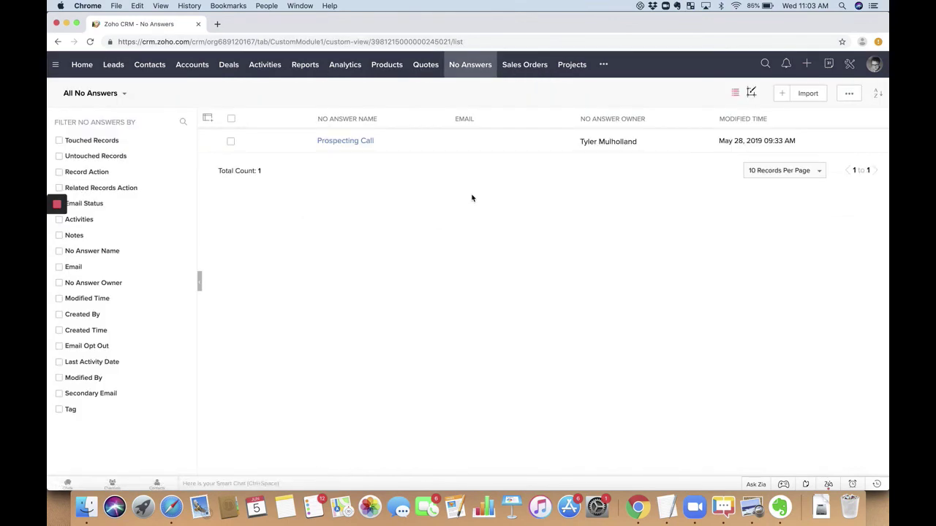
click(346, 141)
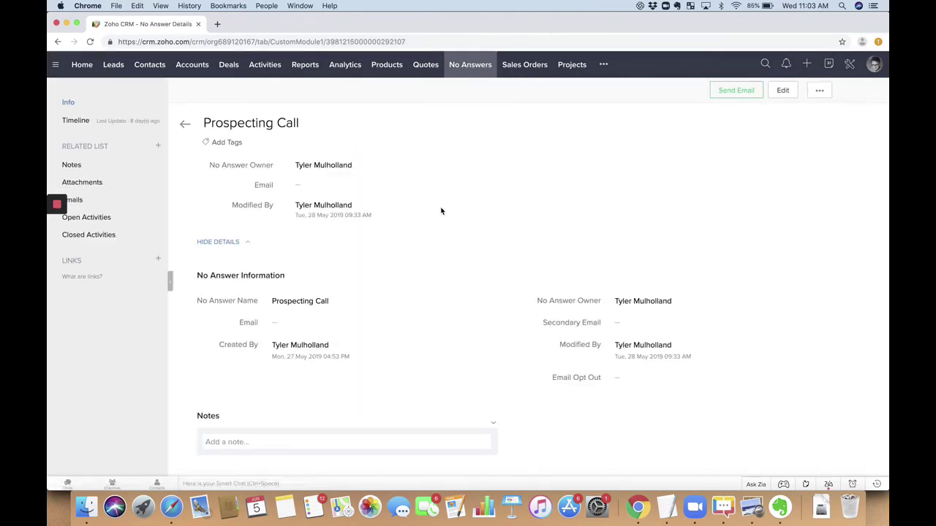